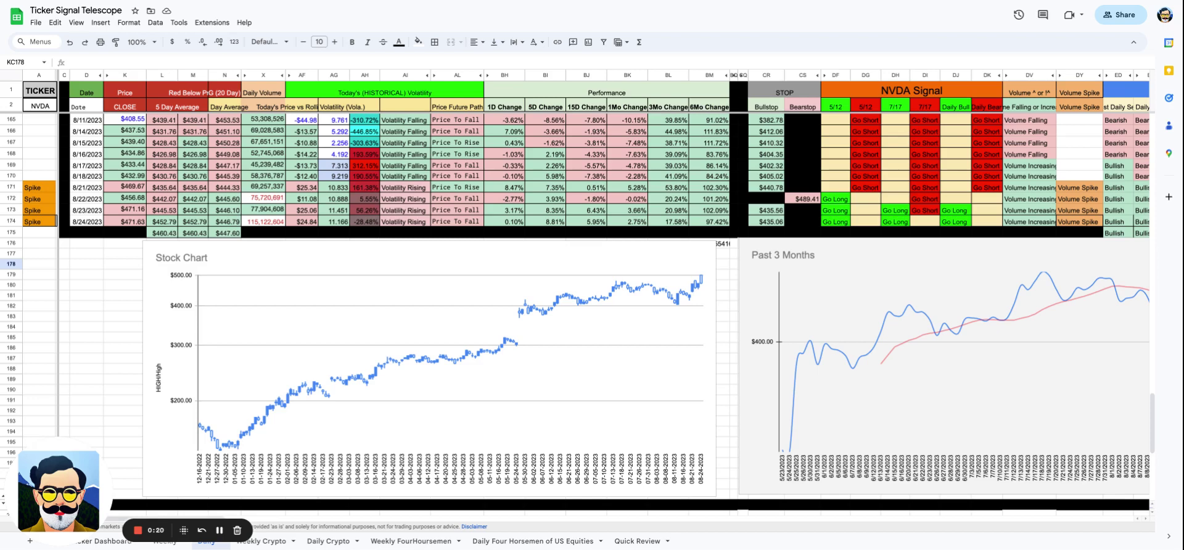
Examine the Spike flags in column A for the most recent trading days on the NVDA daily sheet
left_click(97, 267)
left_click(43, 185)
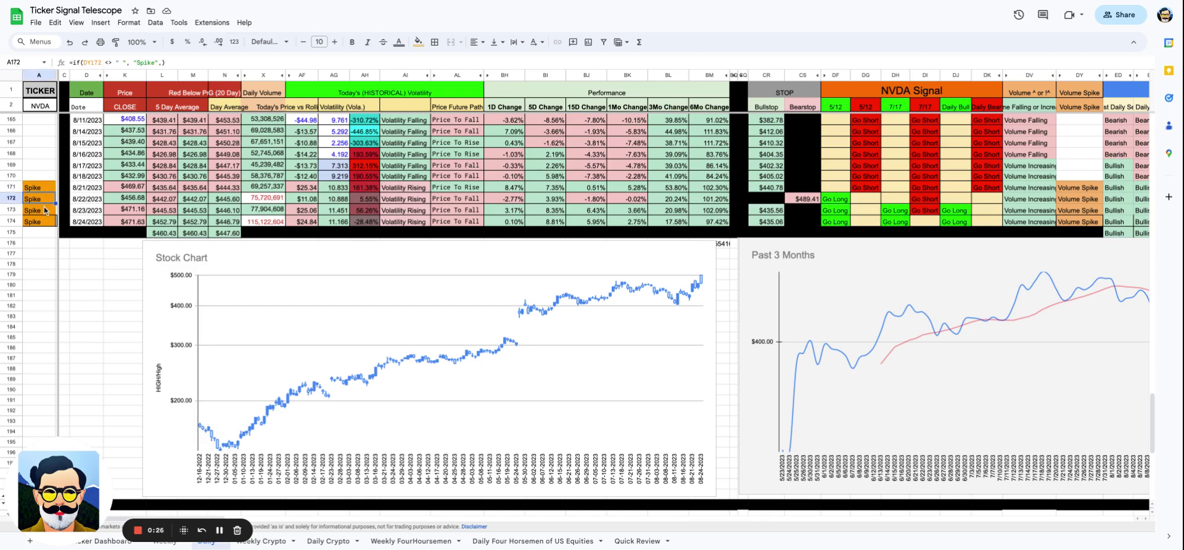
left_click(38, 245)
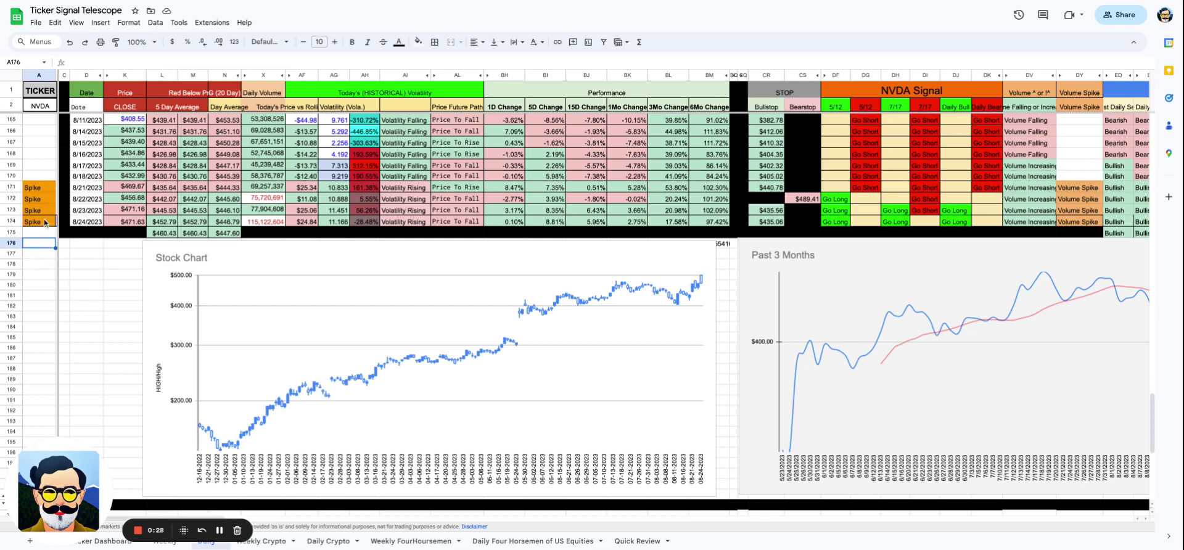
left_click(46, 221)
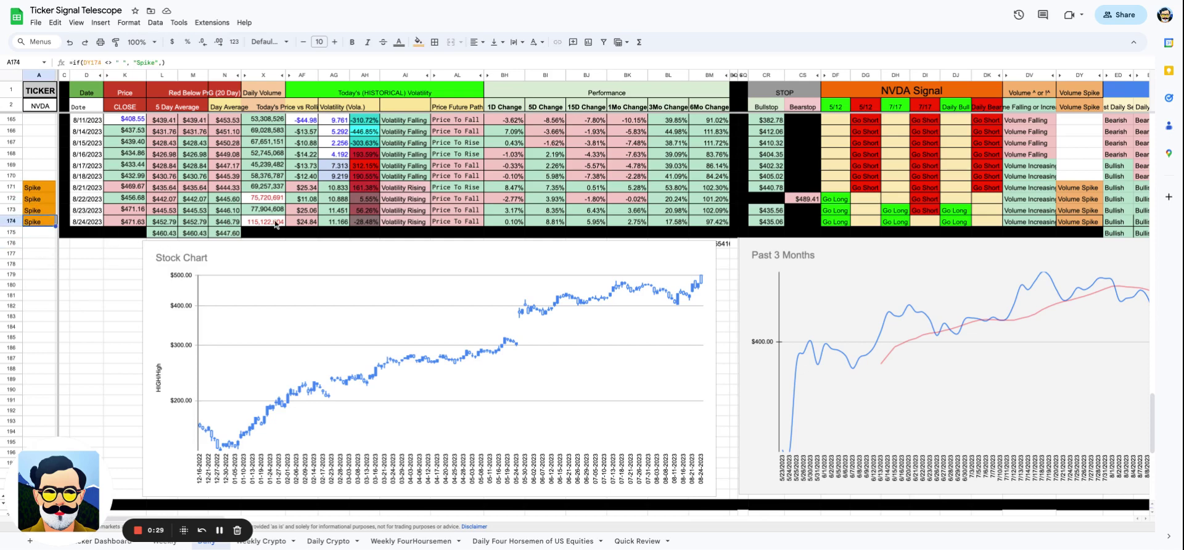
Compare the Daily Volume figures for 8/21/2023 to 8/24/2023 with the 1D Change on 8/24/2023
left_click(263, 189)
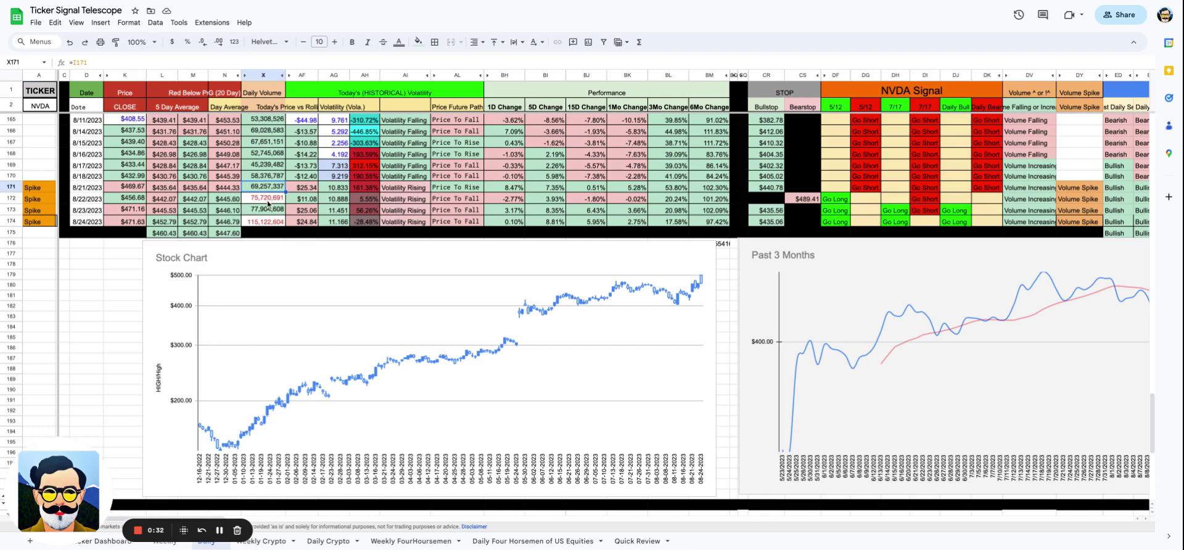
scroll(268, 206, "up", 3)
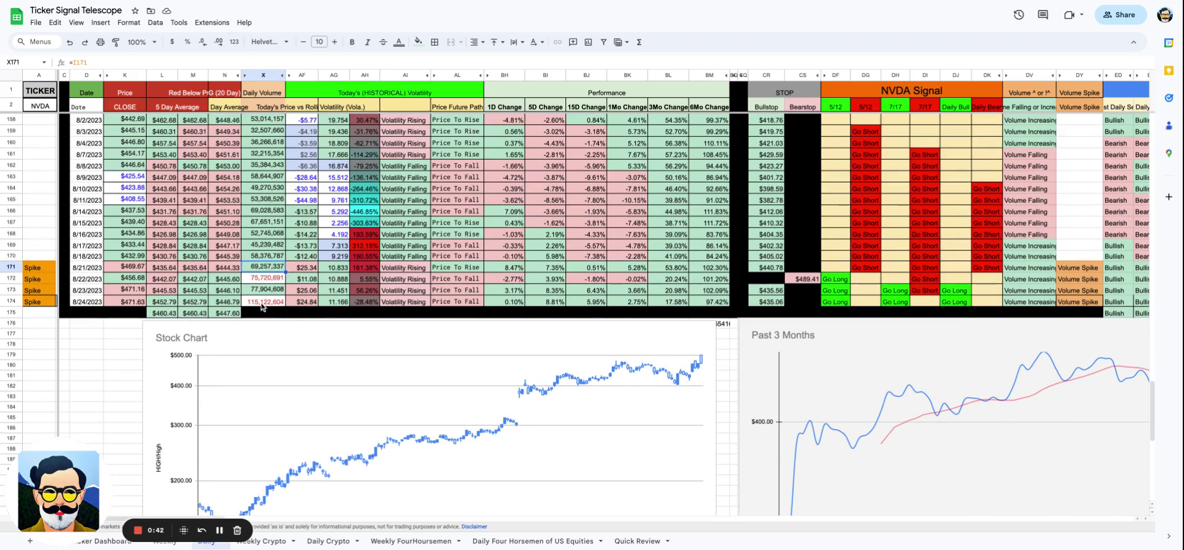
left_click(265, 280)
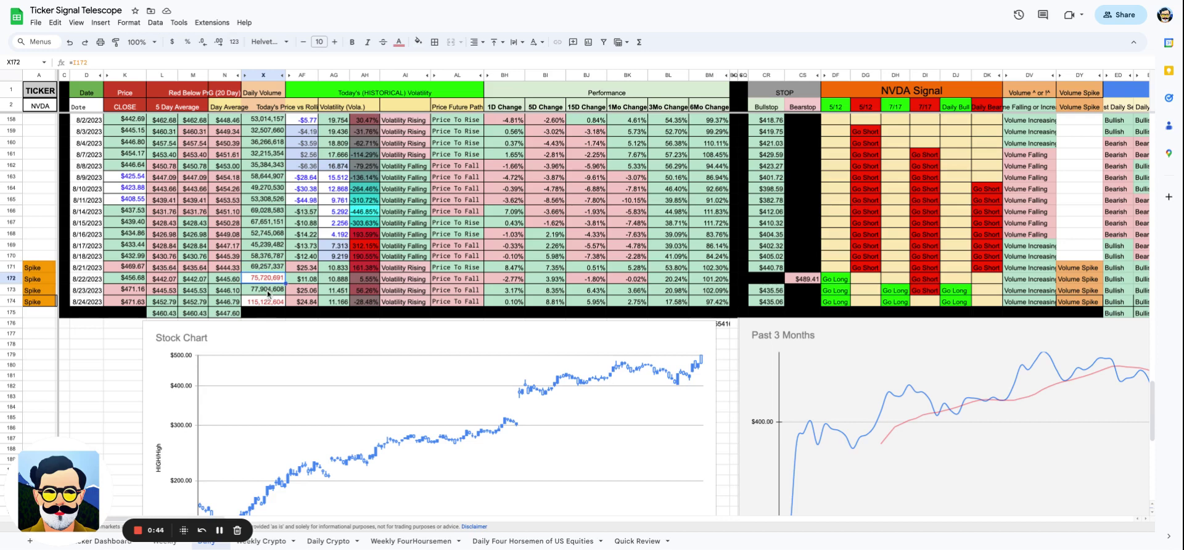
left_click(273, 301)
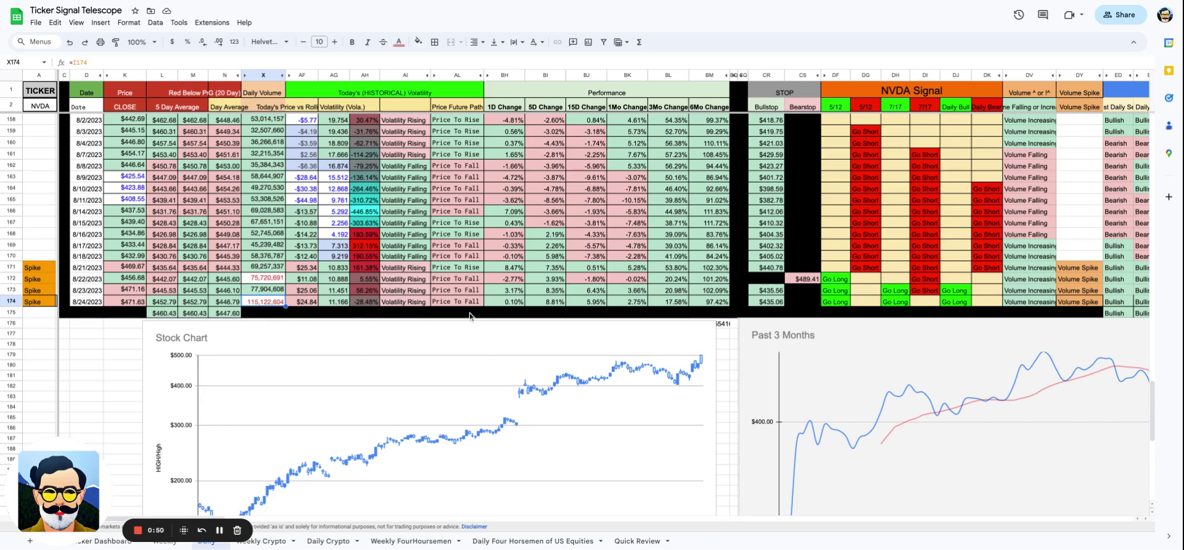
left_click(515, 303)
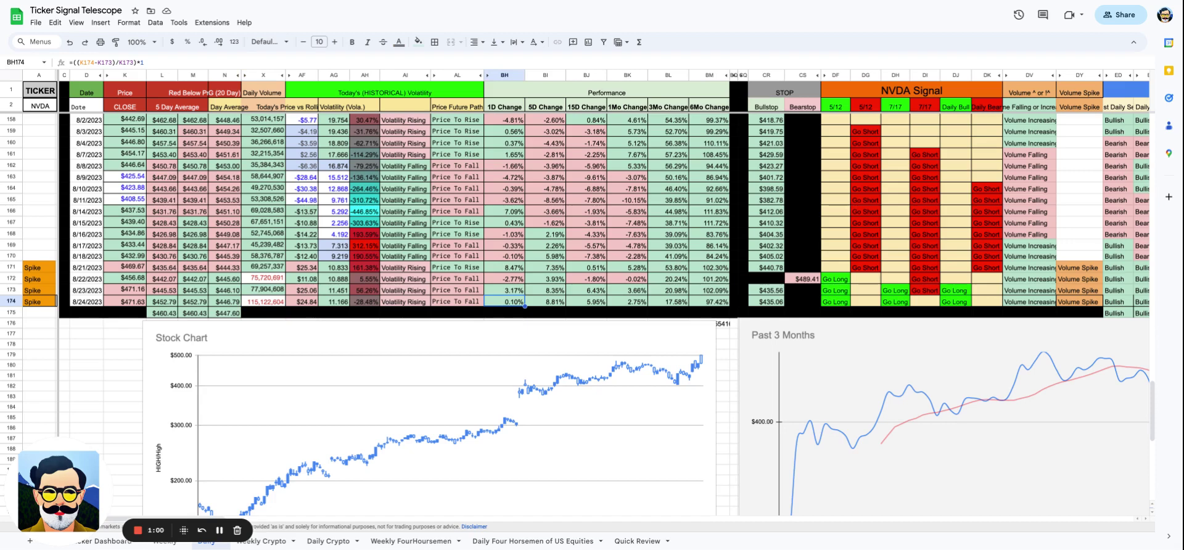
left_click(266, 302)
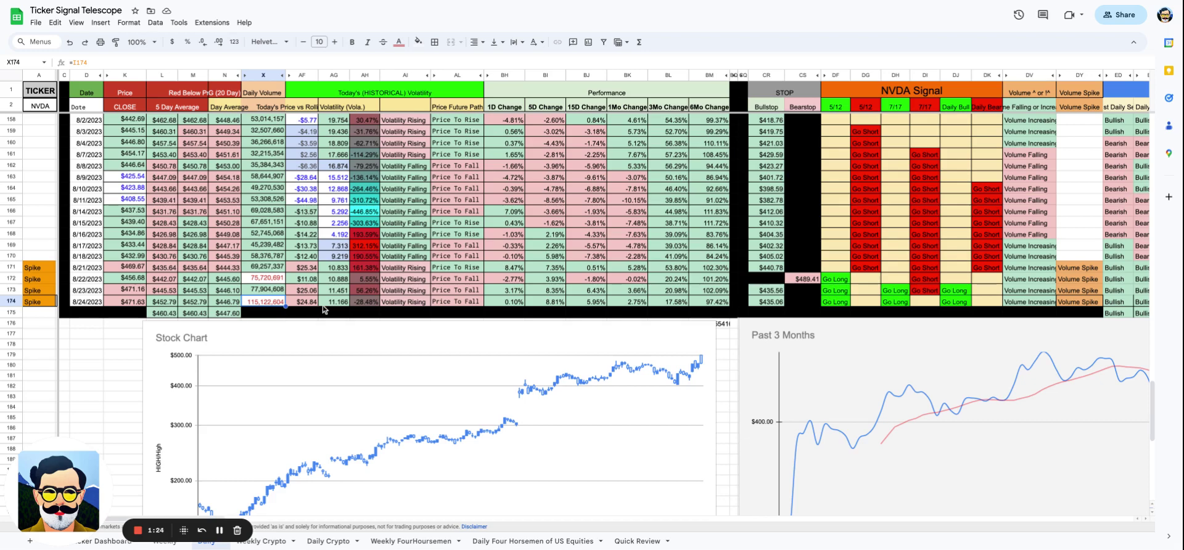
Go through the 8/24/2023 performance figures one by one, from 1D Change to 6Mo Change
left_click(512, 301)
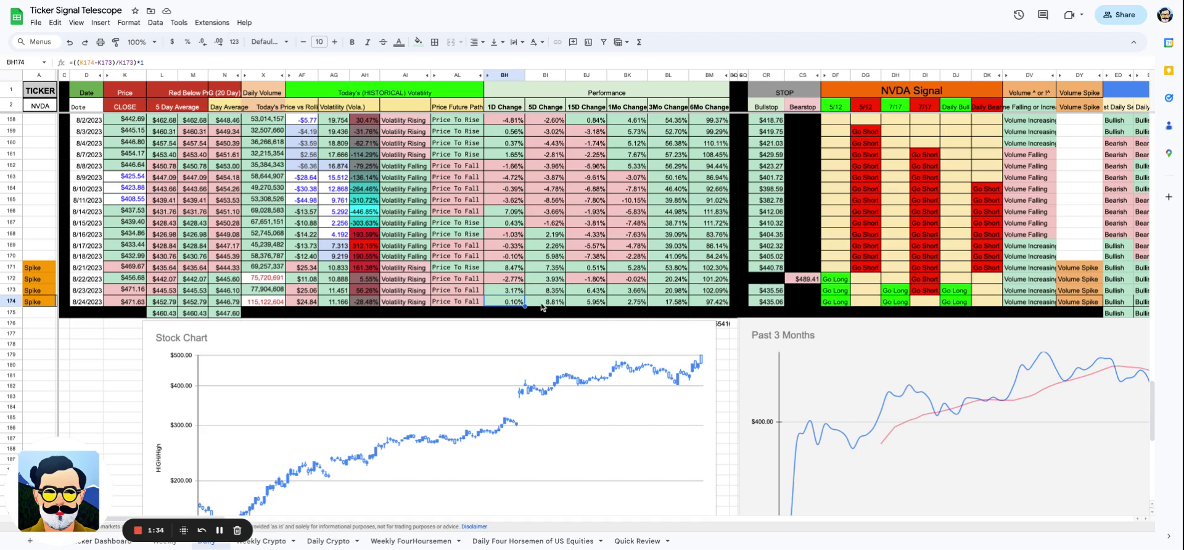
left_click(551, 303)
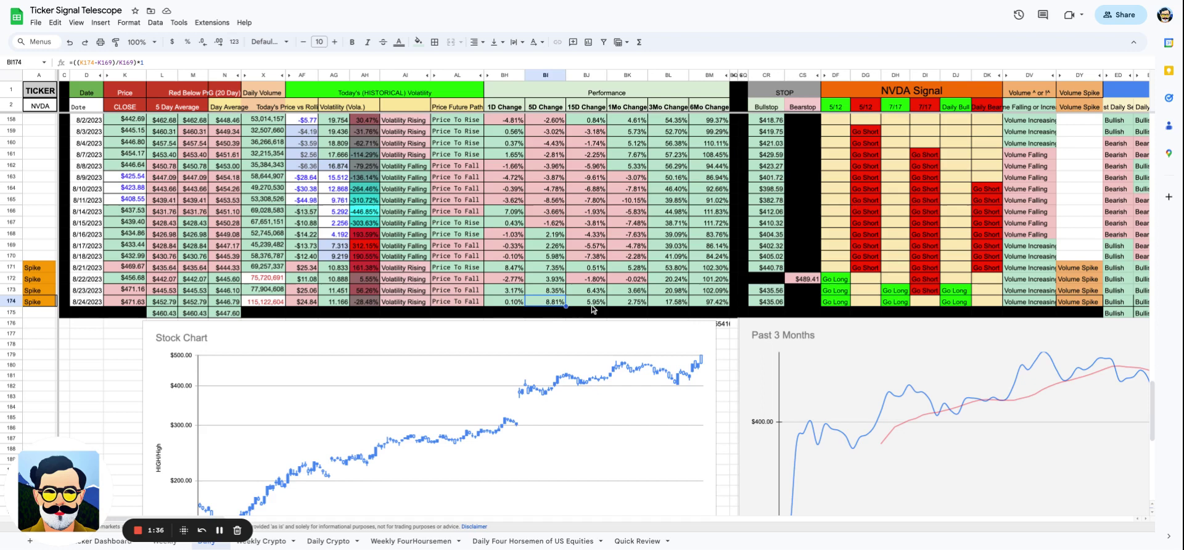
left_click(593, 303)
left_click(630, 303)
left_click(666, 303)
left_click(706, 304)
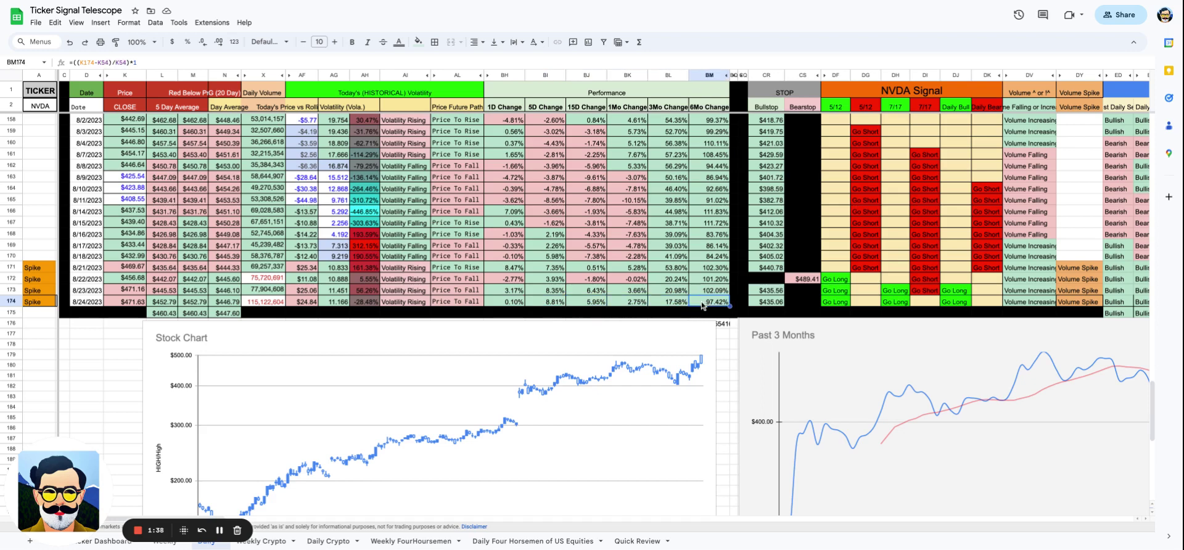
Compare the 1Mo Change in row 170 with the values for 8/23/2023 and 8/24/2023
left_click(630, 267)
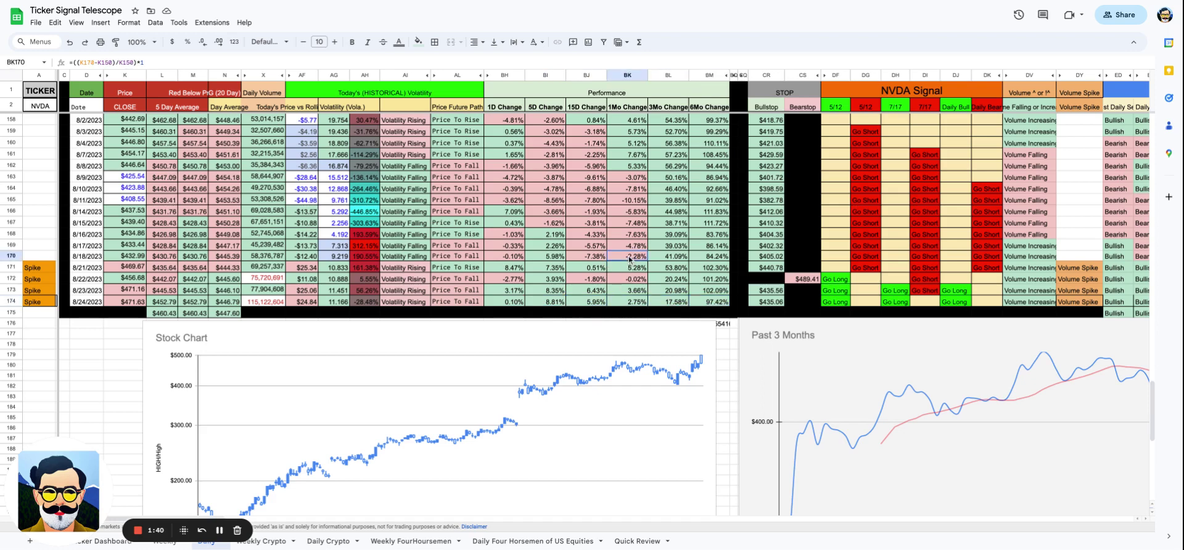
left_click(636, 292)
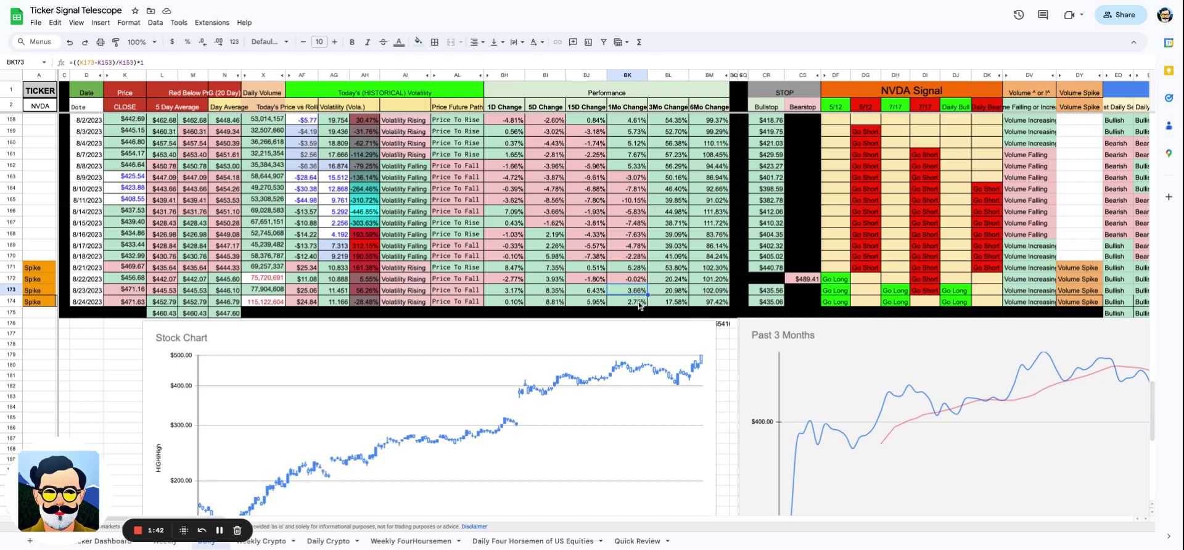
left_click(637, 302)
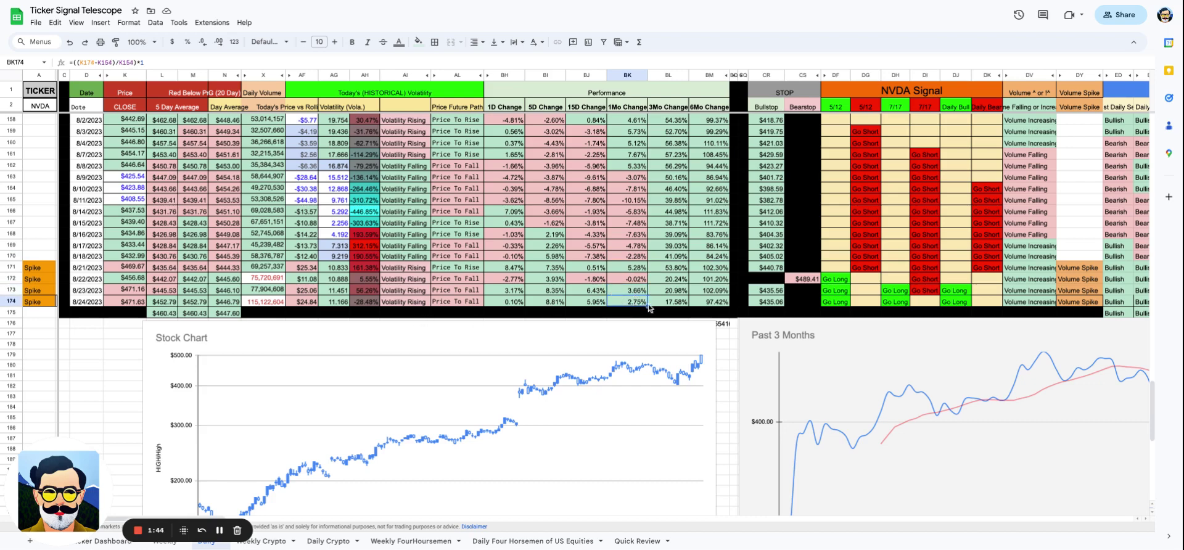
Review the latest Go Long and Go Short entries under NVDA Signal and the daily sentiment entries under NVDA Trend Indicator
scroll(635, 302, "right", 3)
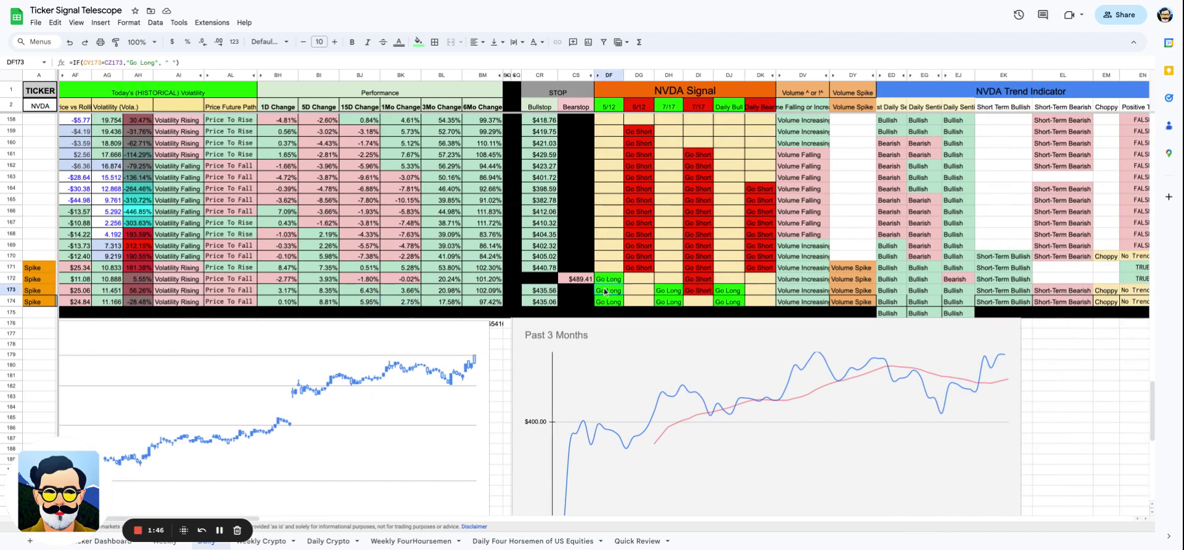
left_click_drag(607, 291, 740, 298)
scroll(740, 298, "right", 3)
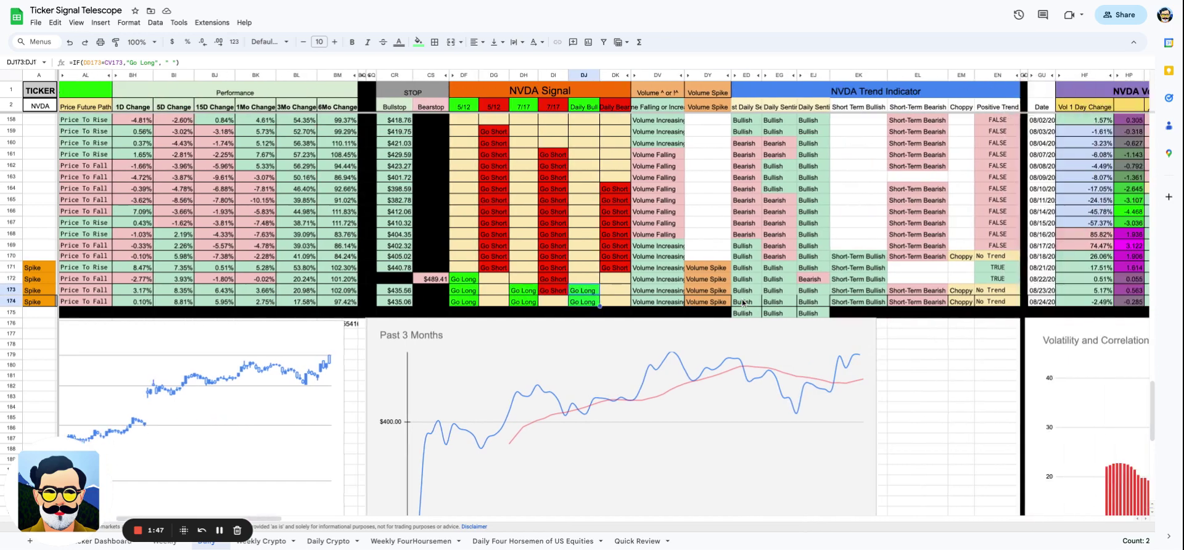
left_click_drag(500, 291, 500, 268)
scroll(578, 283, "right", 3)
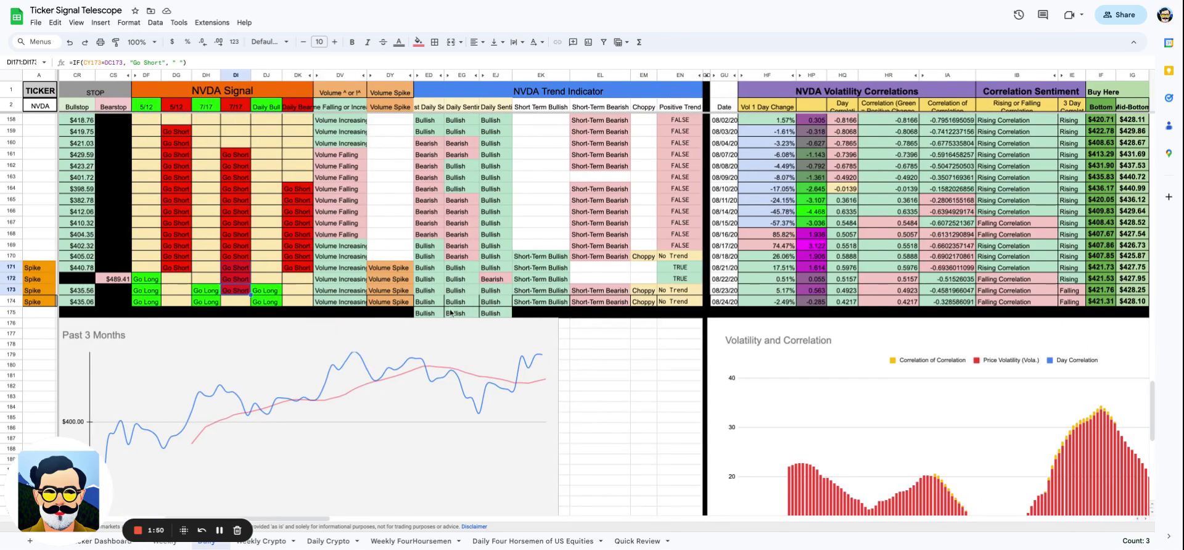
mouse_move(441, 312)
left_mouse_down()
mouse_move(438, 294)
mouse_move(459, 313)
left_mouse_up()
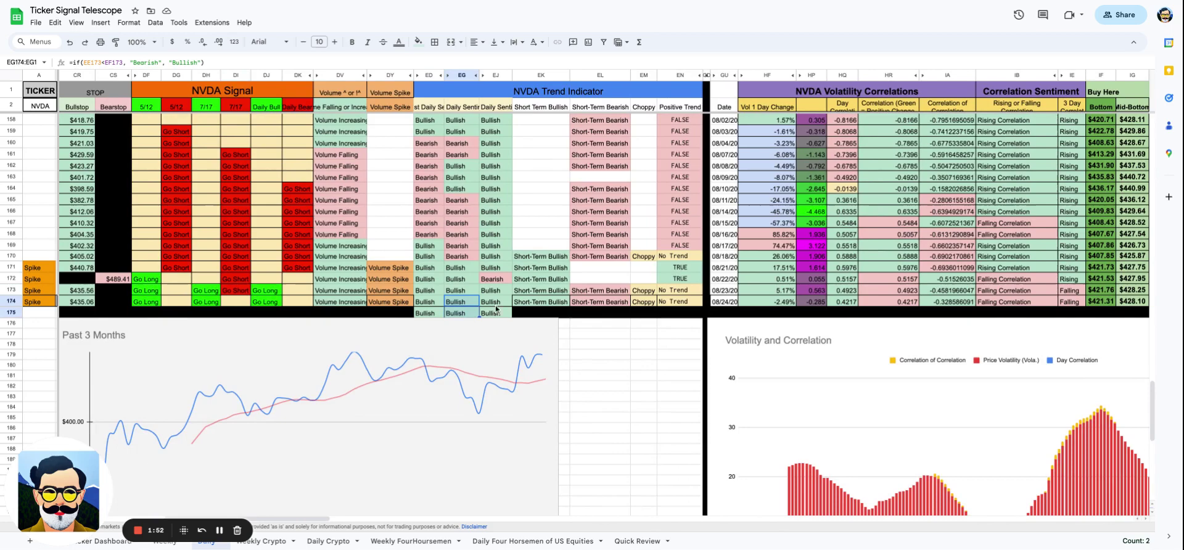
Examine the Rising Sentiment entries in rows 173 to 175 and the 10 Day Bullish % in rows 174 and 175
scroll(509, 302, "right", 3)
scroll(507, 301, "right", 10)
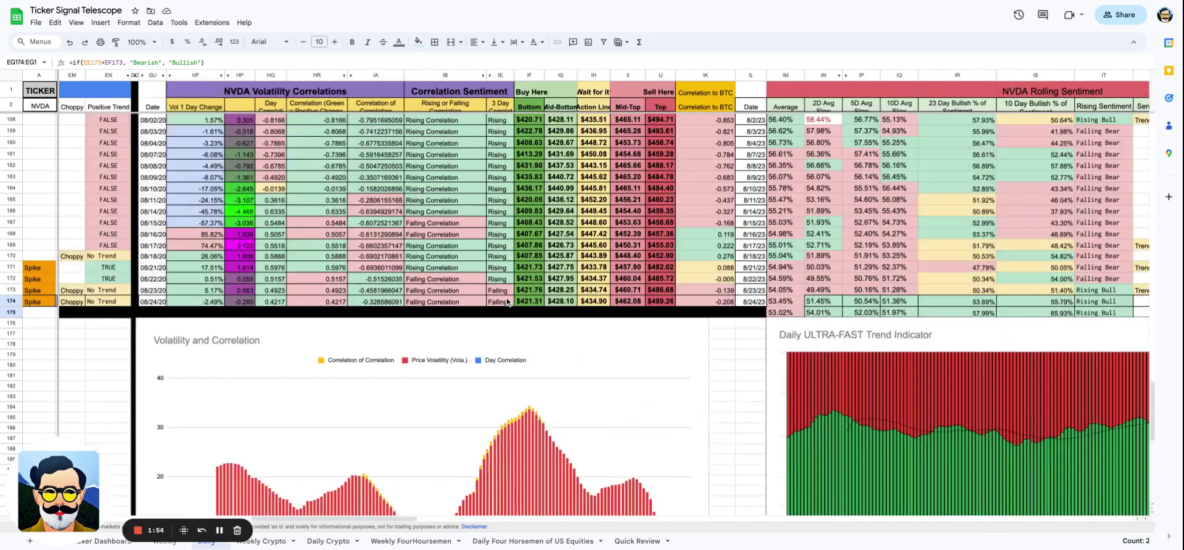
scroll(507, 302, "down", 2)
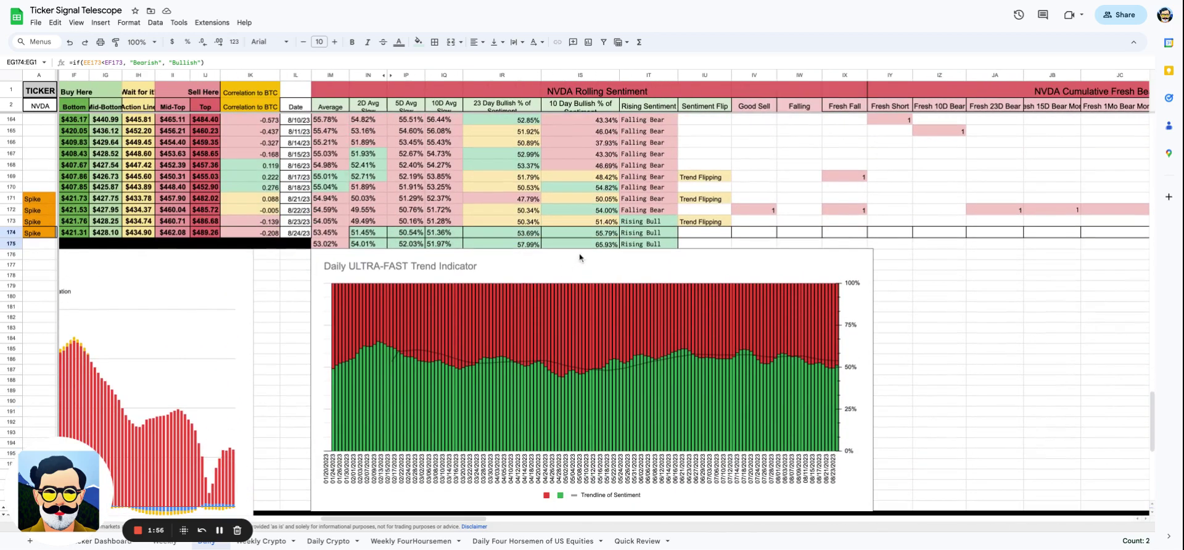
left_click_drag(646, 223, 646, 243)
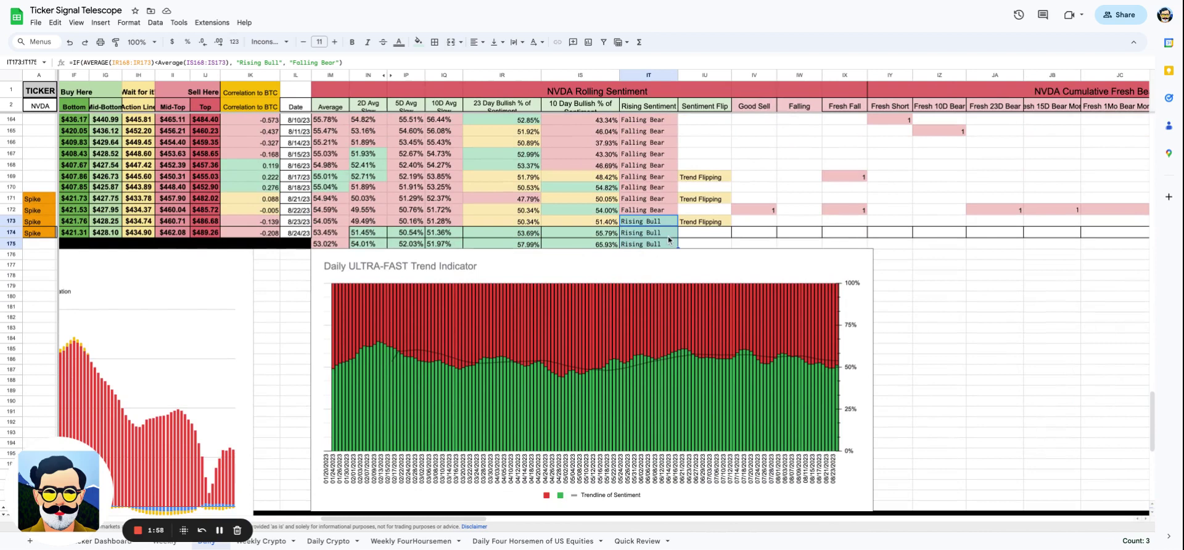
left_click(607, 234)
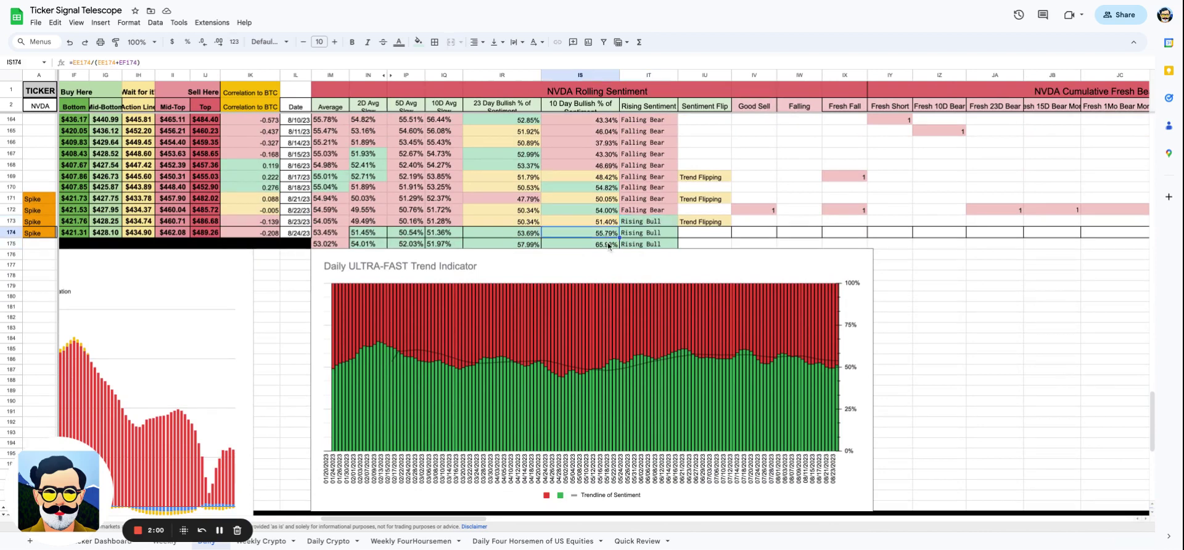
left_click(609, 245)
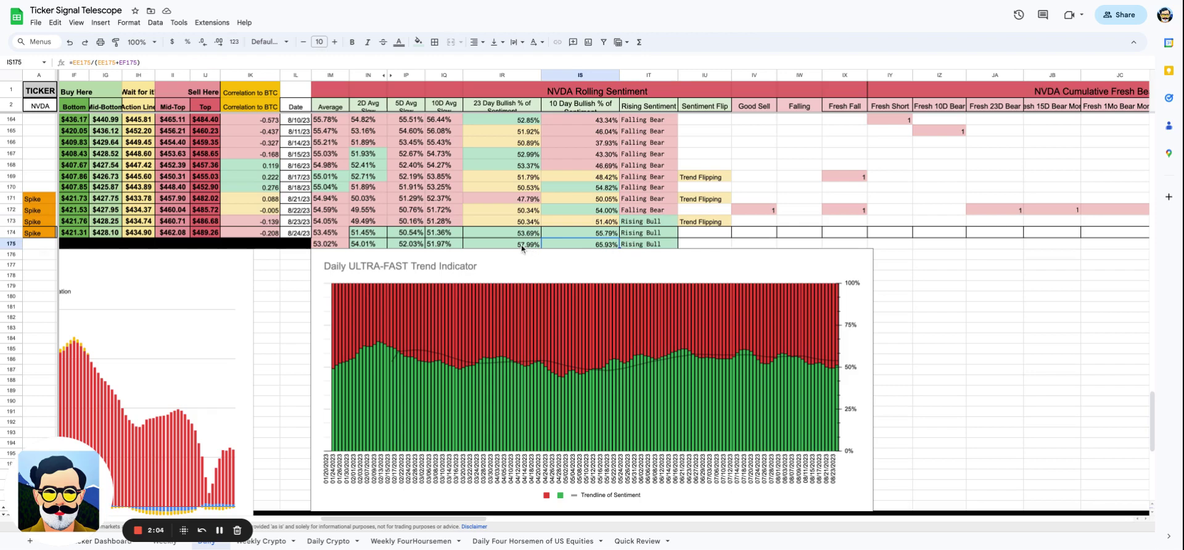
Select the 10 Day Bullish % values from 8/10/23 to 8/17/23 to review the earlier sentiment
scroll(506, 246, "up", 5)
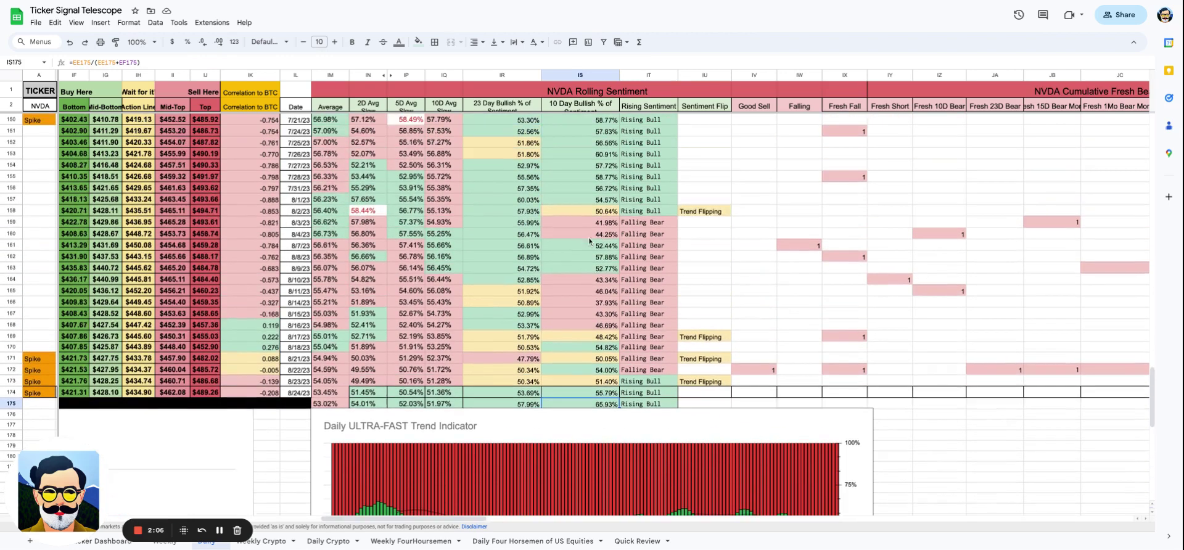
left_click_drag(597, 279, 599, 337)
scroll(614, 277, "down", 2)
Examine the latest Bear Key 3 and Bull Key 3 values in the NVDA Trading Signals section
scroll(614, 276, "right", 2)
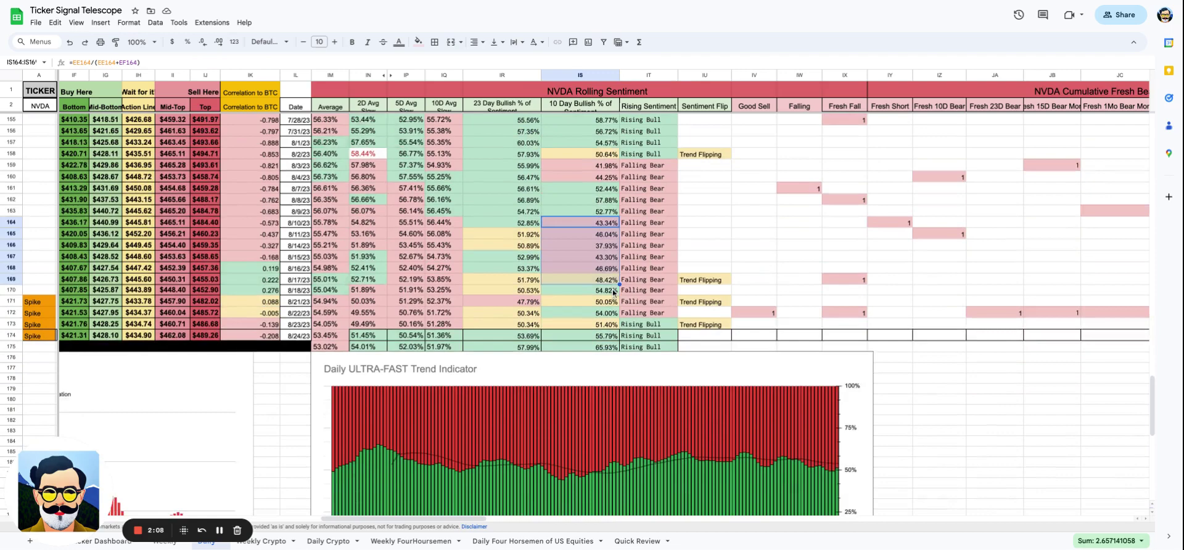
scroll(613, 273, "right", 15)
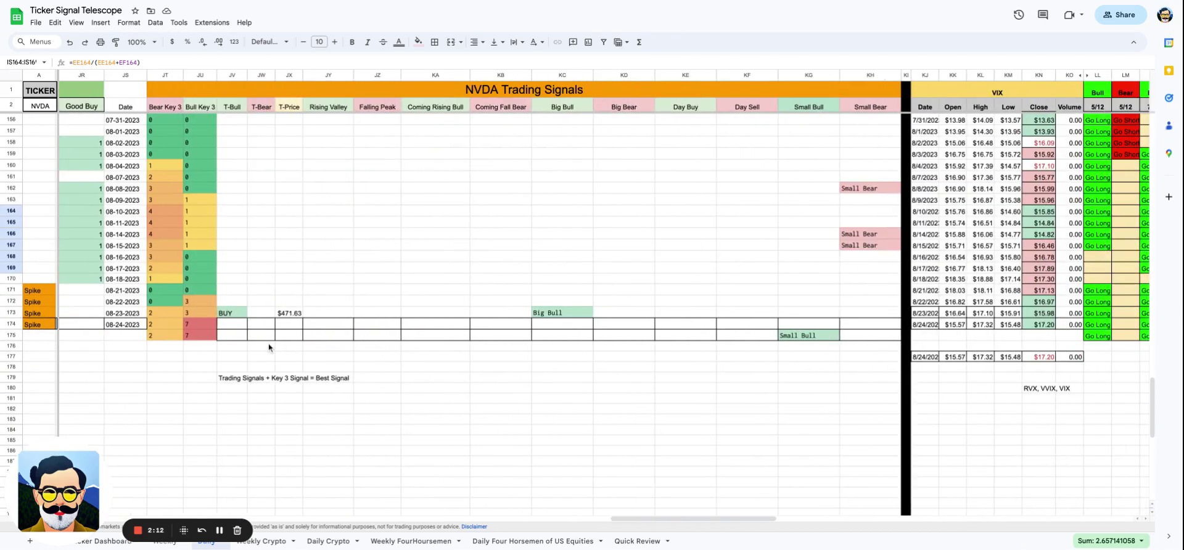
left_click(210, 327)
left_click(161, 335)
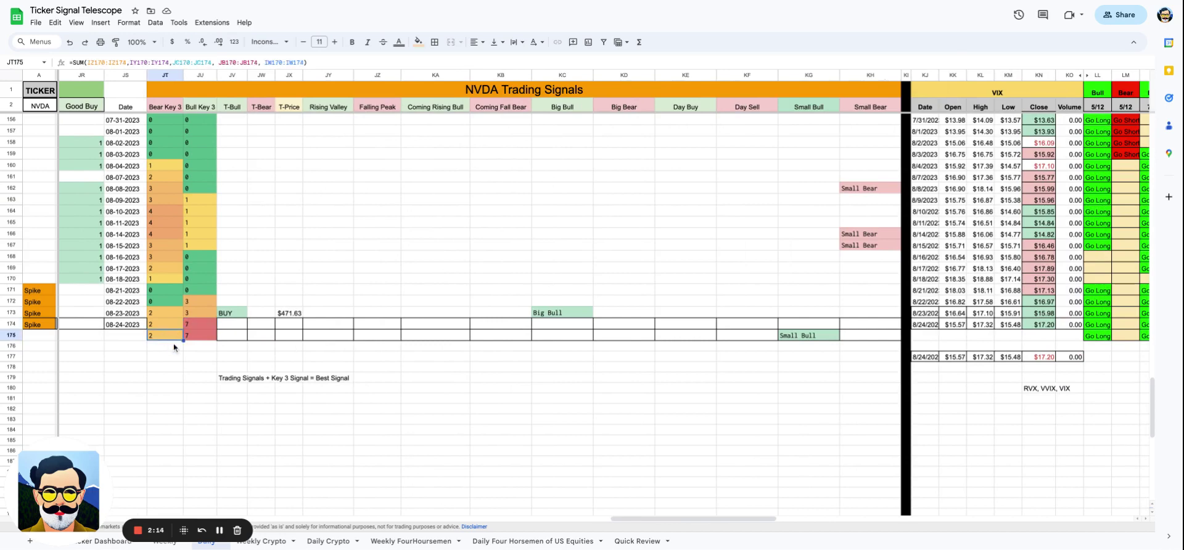
left_click(191, 367)
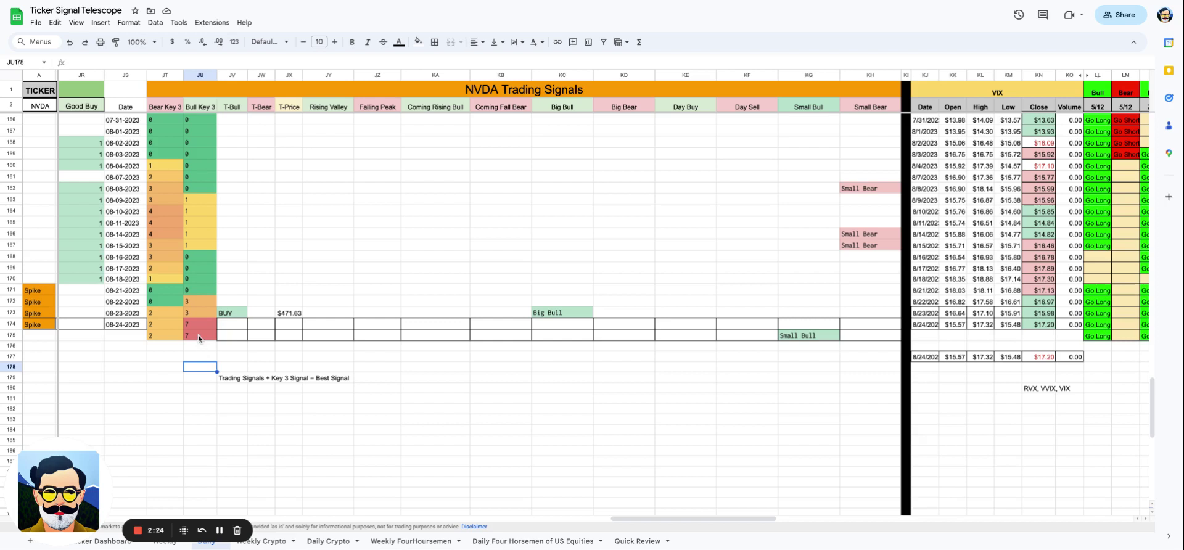
left_click(222, 356)
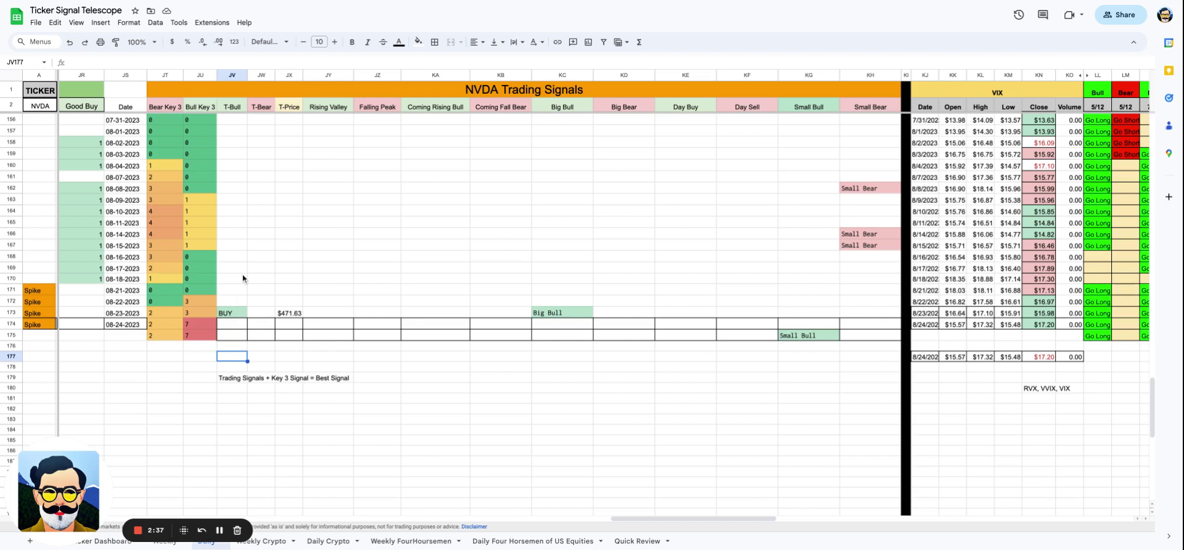
Check the latest T-Bull, T-Price, Big Bull and Small Bull cells in NVDA Trading Signals
left_click(226, 312)
left_click(288, 336)
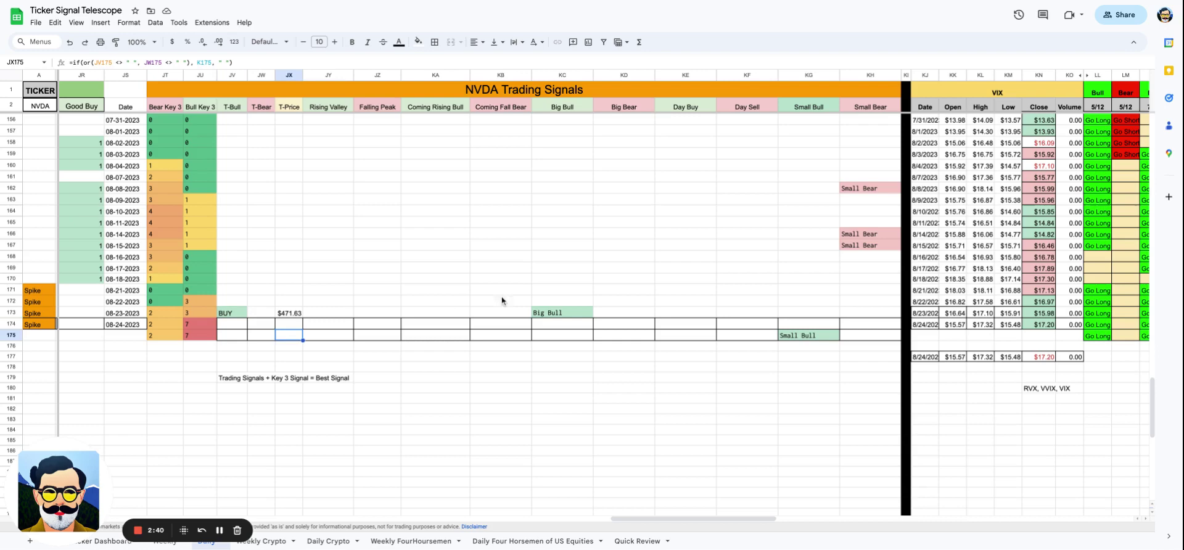
left_click(575, 314)
left_click(794, 338)
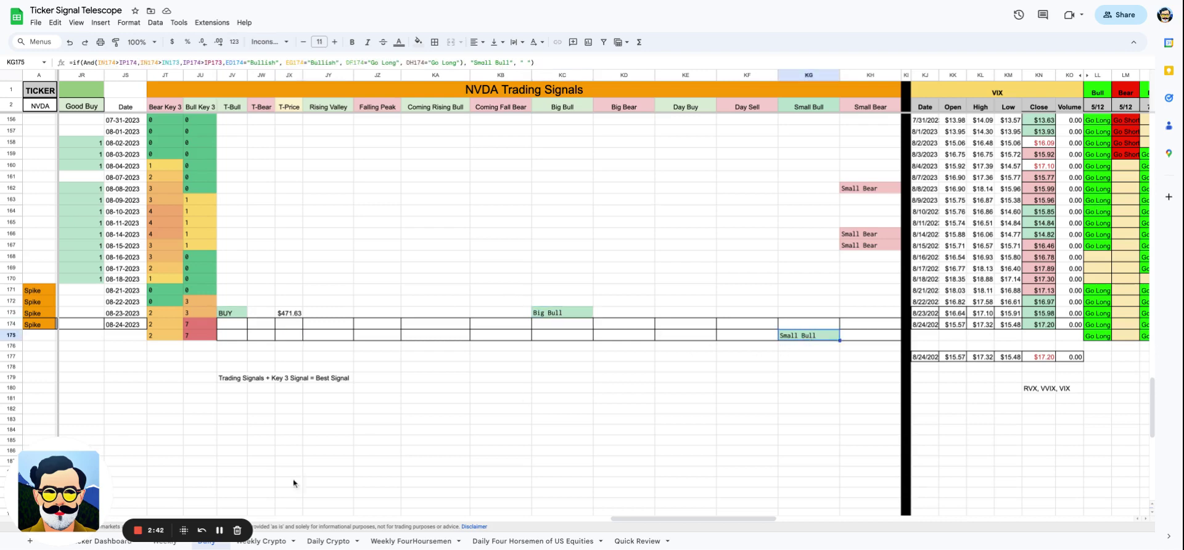
Open the Quick Review sheet and inspect the most recent candles on the WEEKLY Stock Chart
left_click(638, 541)
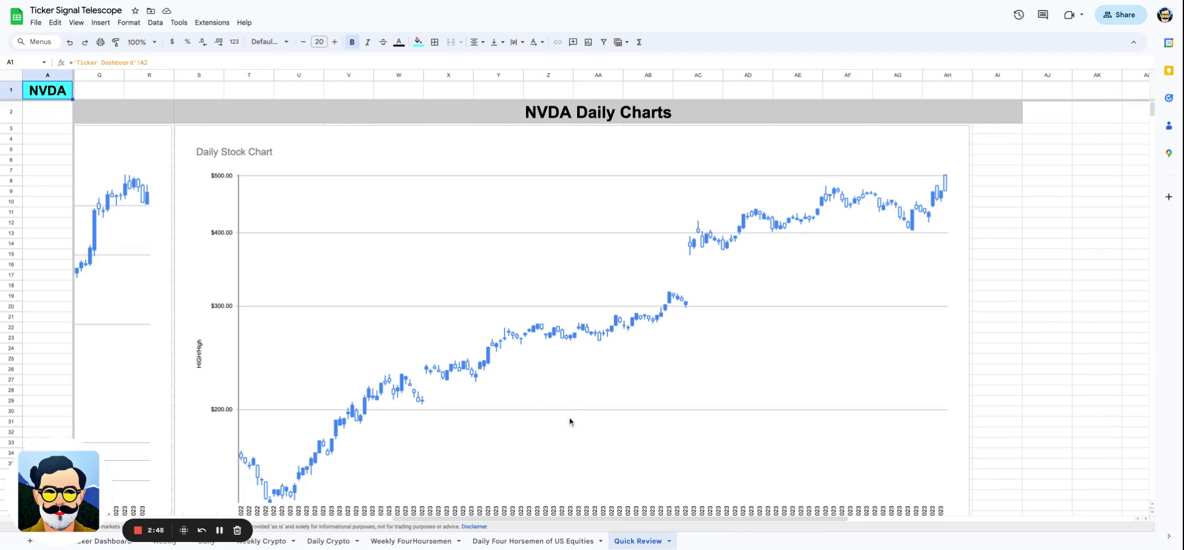
scroll(569, 417, "left", 10)
left_click(573, 219)
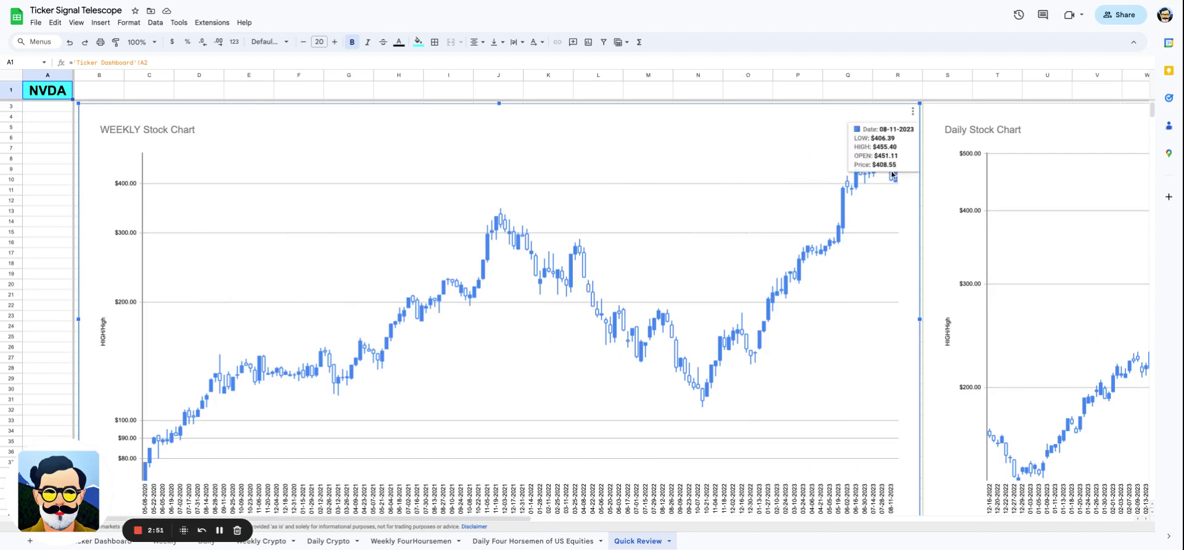
mouse_move(895, 177)
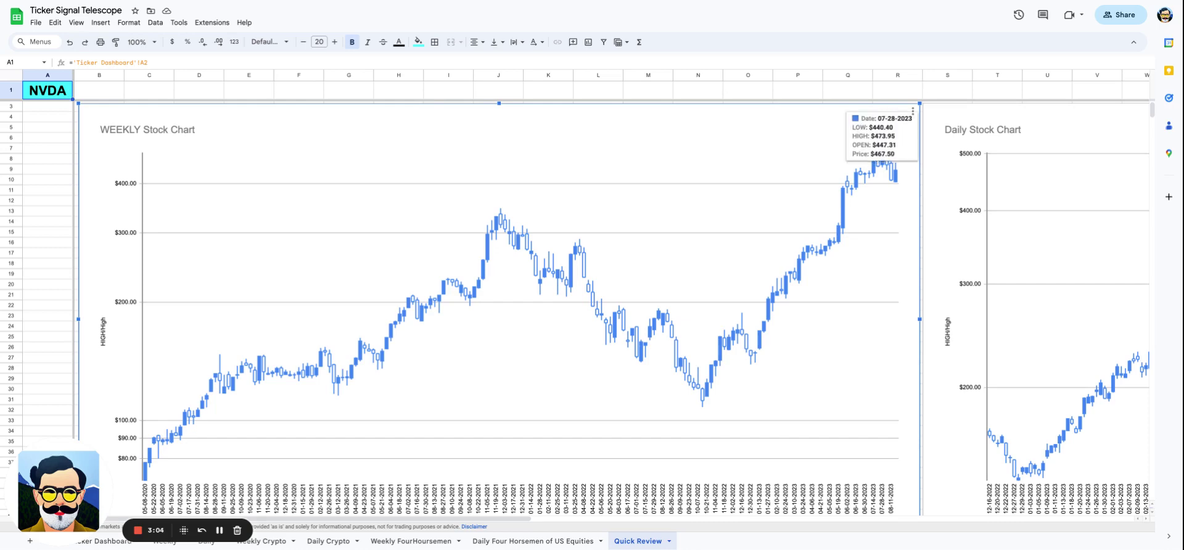
Inspect the most recent candles on the Daily Stock Chart and compare them with the end of the weekly chart
scroll(884, 165, "right", 10)
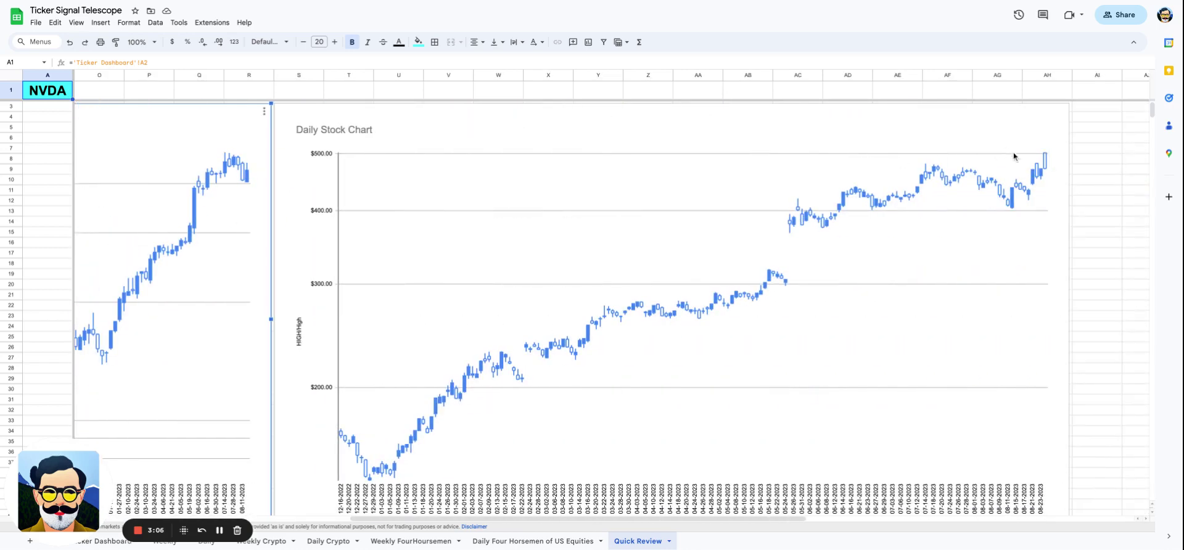
left_click(1044, 162)
mouse_move(1095, 163)
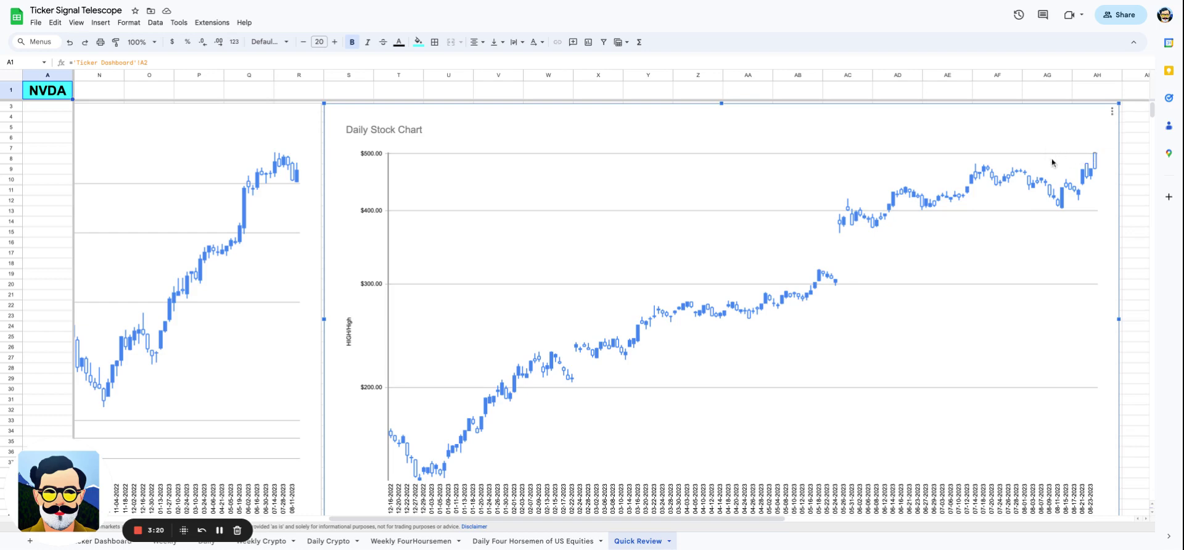
scroll(980, 164, "left", 5)
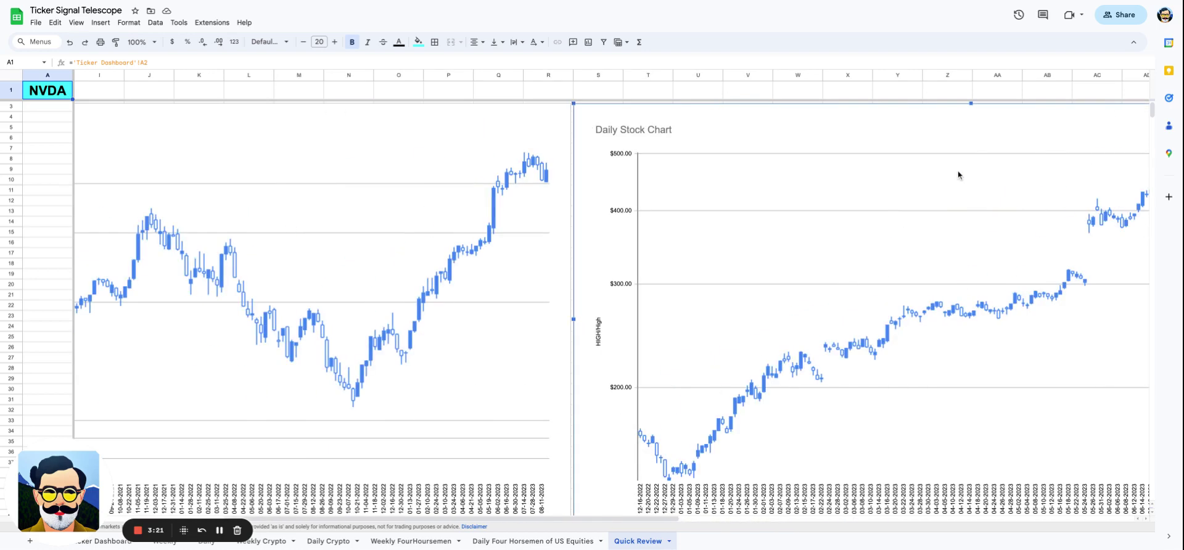
scroll(958, 173, "right", 5)
Examine the latest bullish and bearish bars against the trendline on the Daily Sentiment Indicator chart
scroll(959, 174, "down", 6)
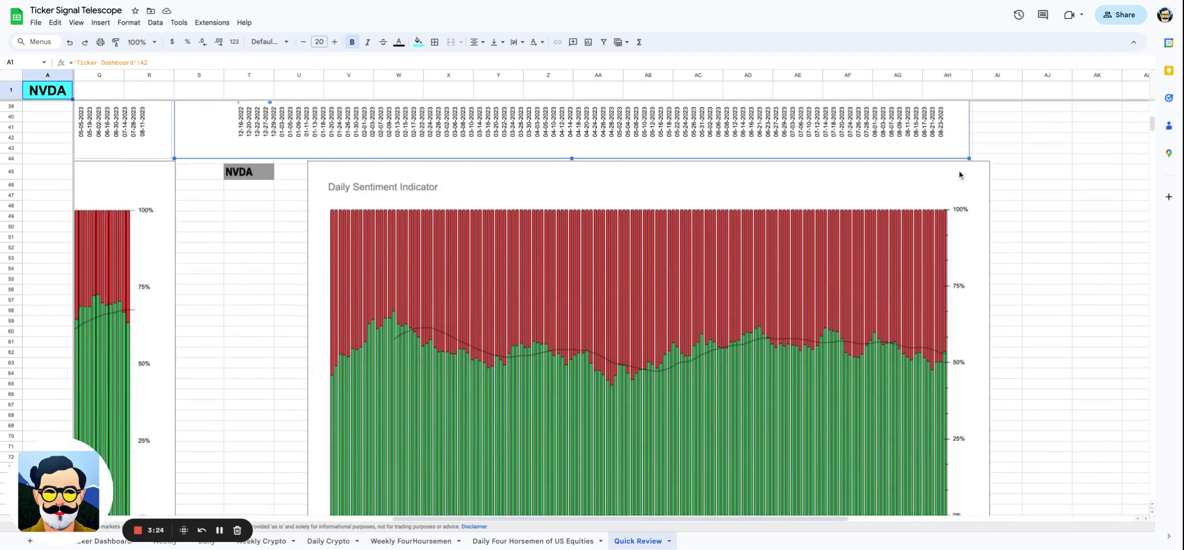
scroll(960, 171, "down", 2)
left_click(949, 333)
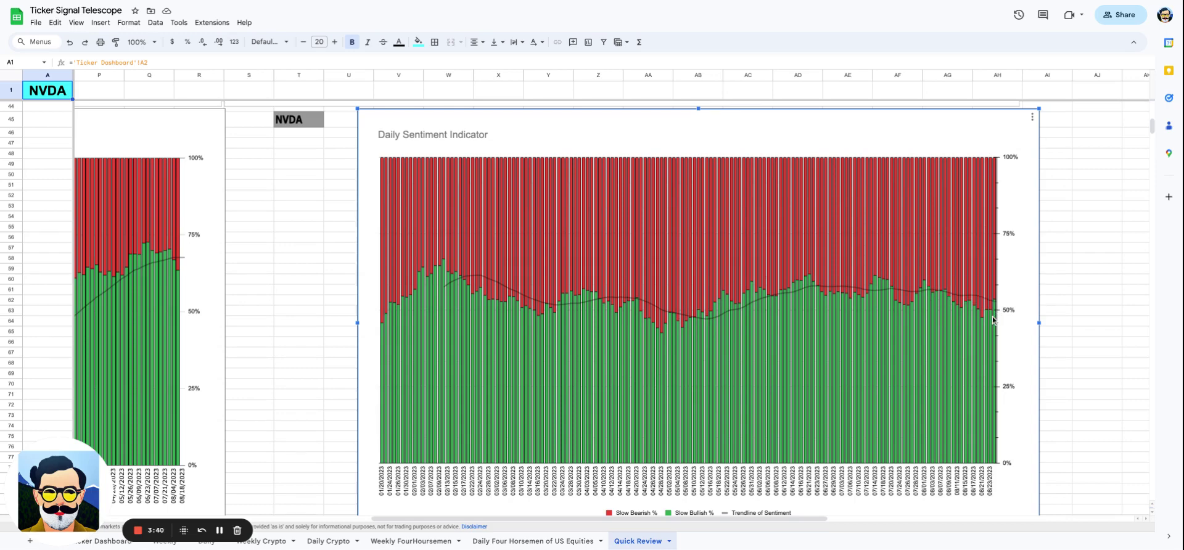
mouse_move(995, 319)
Review the latest volume bars against the average line on the NVDA Daily Volume chart
scroll(993, 312, "down", 7)
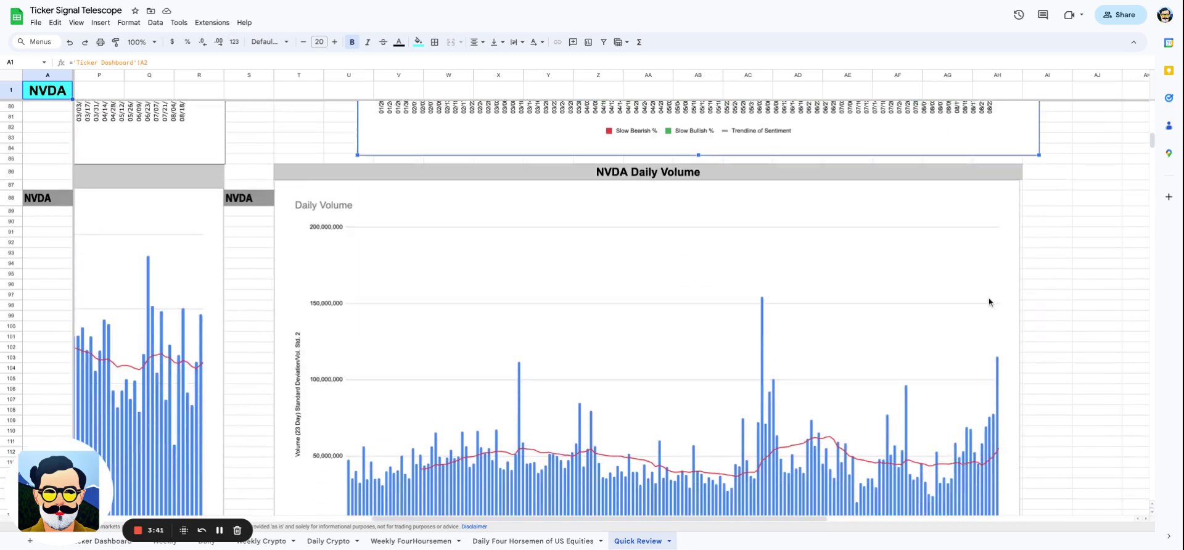
scroll(990, 302, "up", 1)
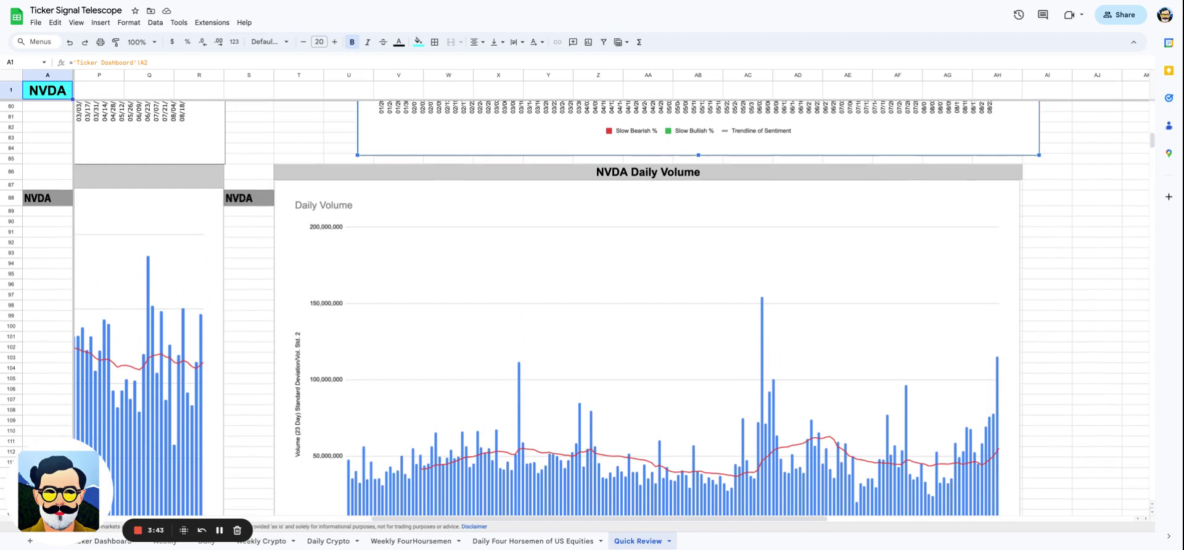
scroll(1001, 352, "down", 2)
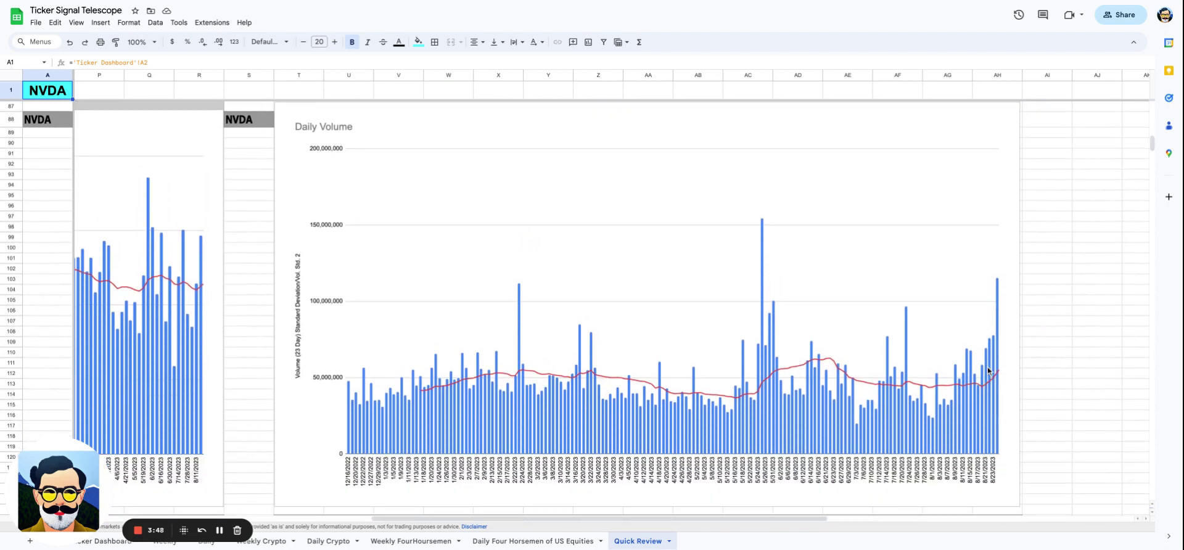
scroll(995, 373, "down", 5)
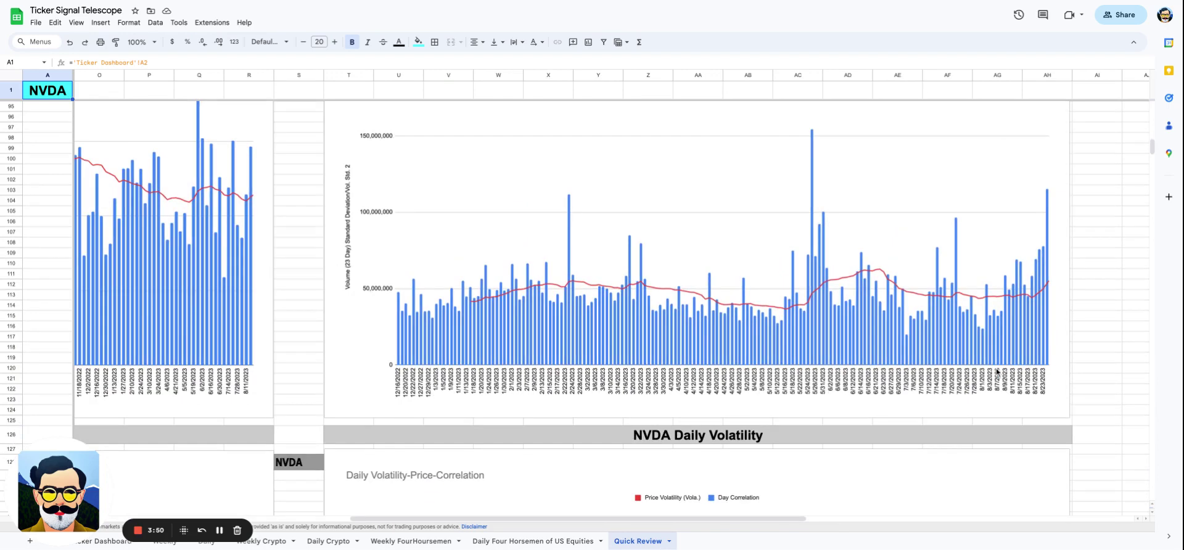
Inspect the recent bars and the earlier June 2023 peak on the Daily Volatility-Price-Correlation chart under NVDA Daily Volatility
scroll(996, 370, "down", 4)
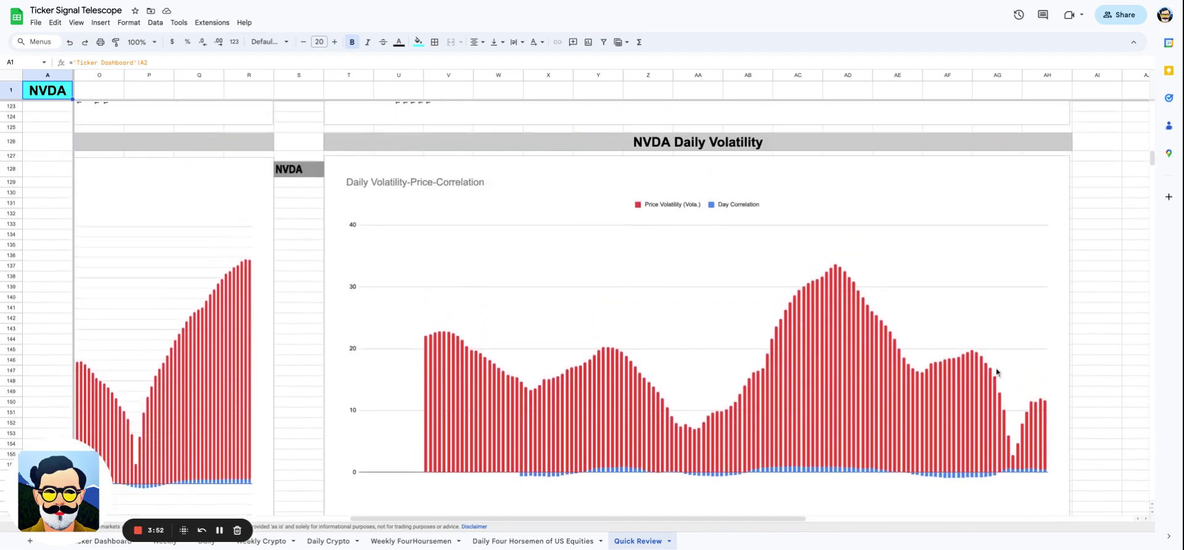
left_click(1036, 407)
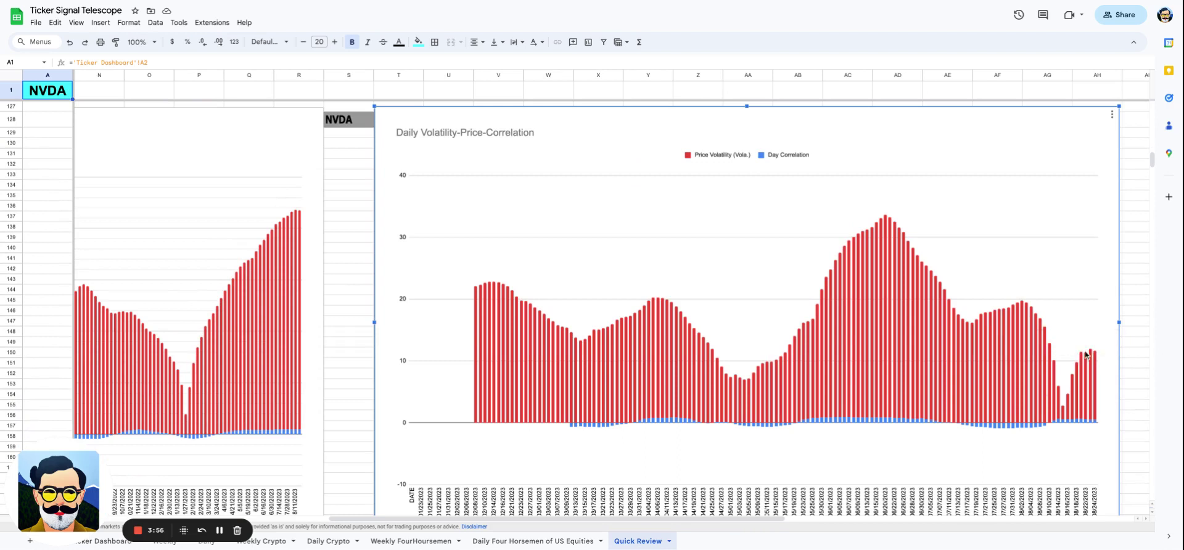
scroll(1050, 351, "right", 2)
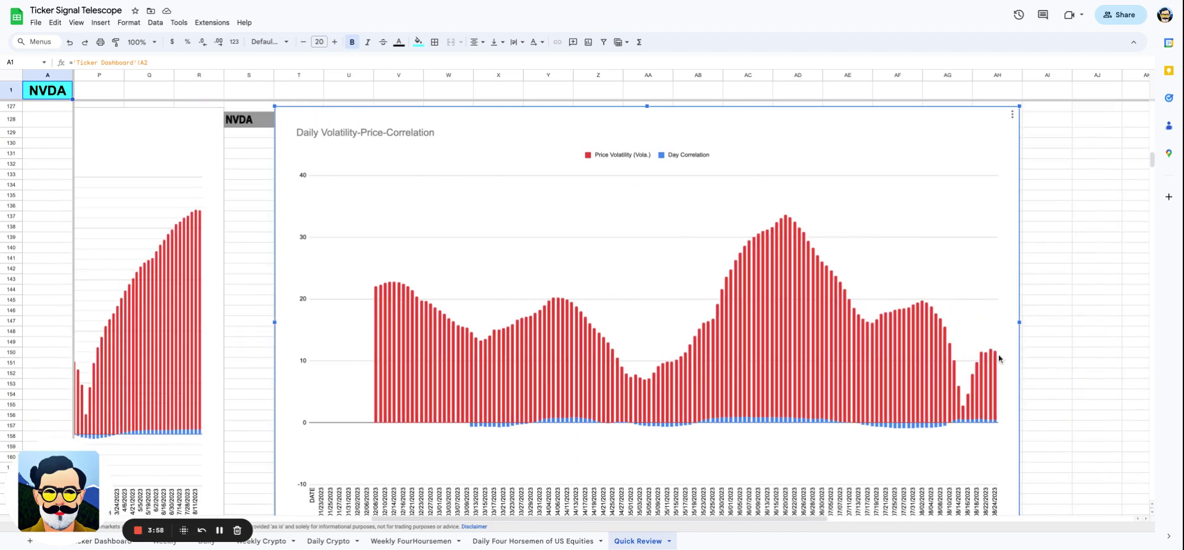
scroll(999, 358, "up", 1)
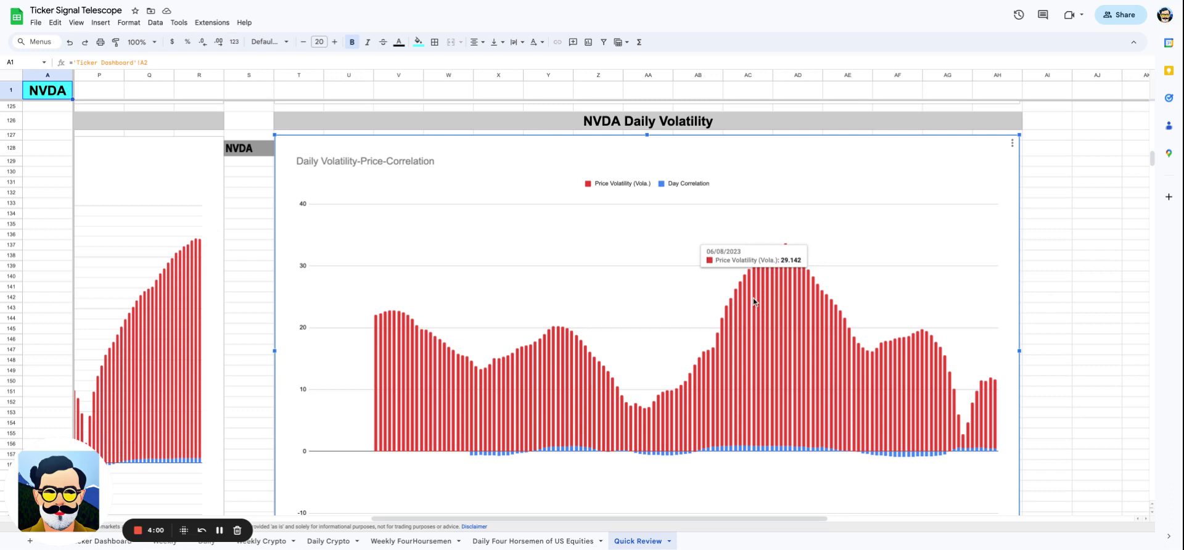
mouse_move(757, 301)
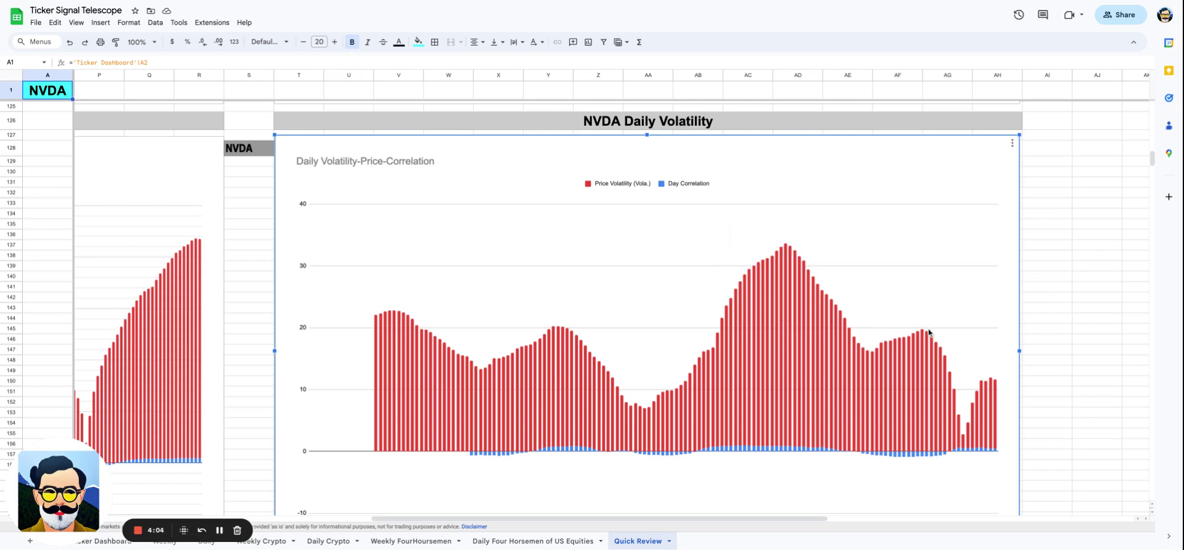
Compare the NVDA Daily Volatility-Price Correlation chart with the 08/24/2023 Price Volatility bar in the chart above it
scroll(996, 418, "down", 2)
scroll(996, 414, "down", 5)
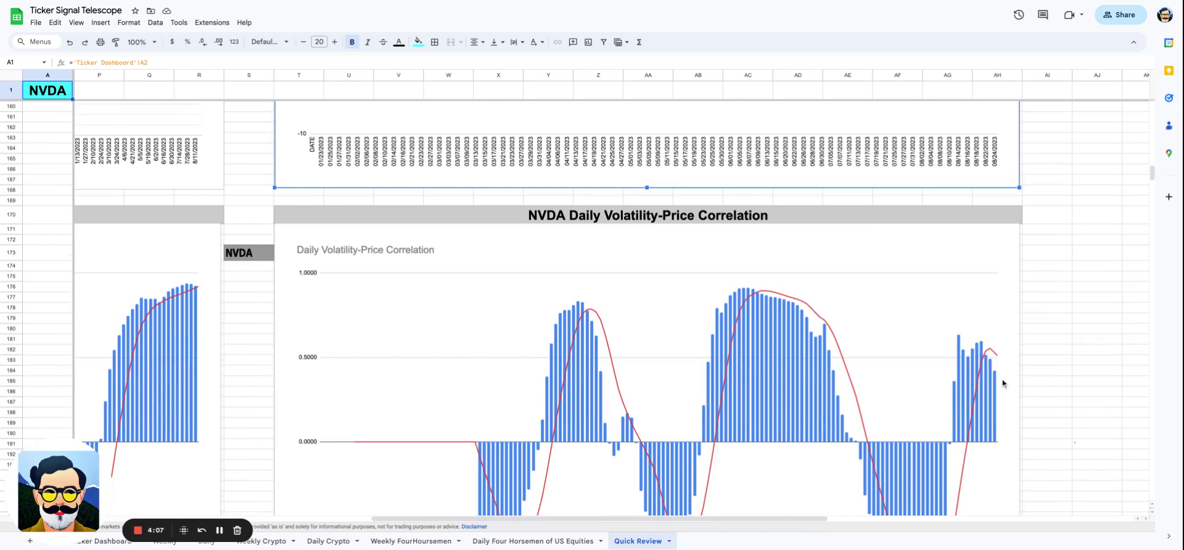
scroll(1001, 378, "up", 5)
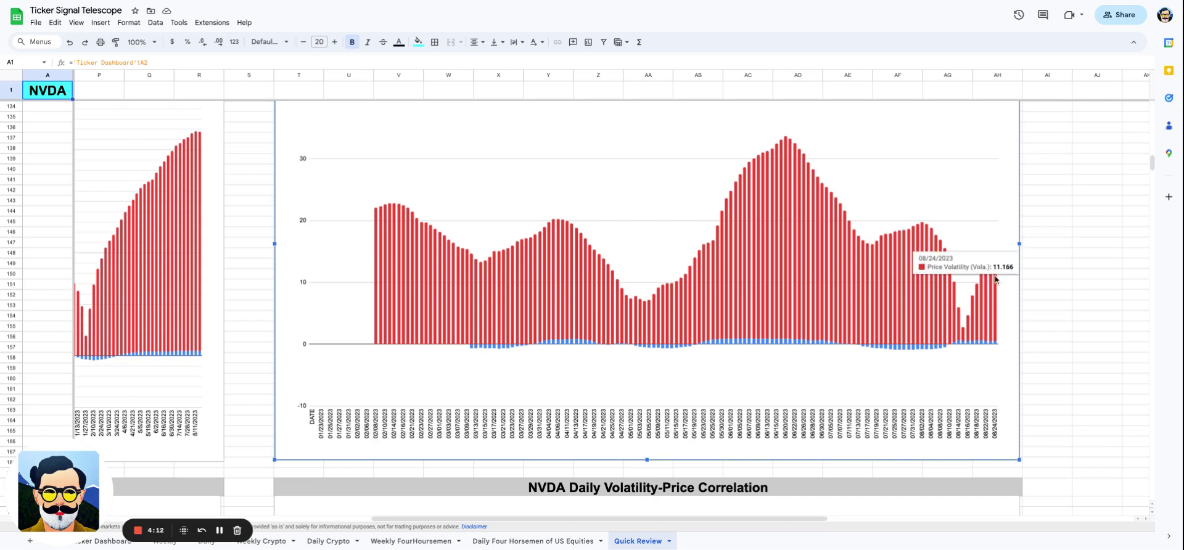
Examine the latest close between the Buy Bottom and Sell Top lines on the Daily Non-Sentiment Trade Range chart
scroll(1005, 292, "down", 15)
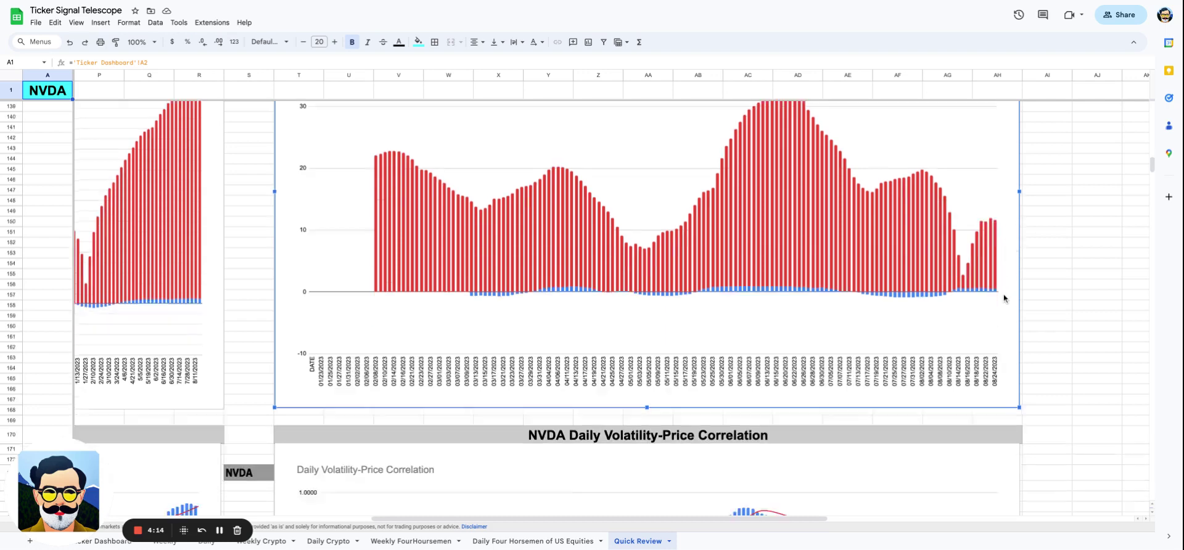
scroll(1004, 297, "down", 1)
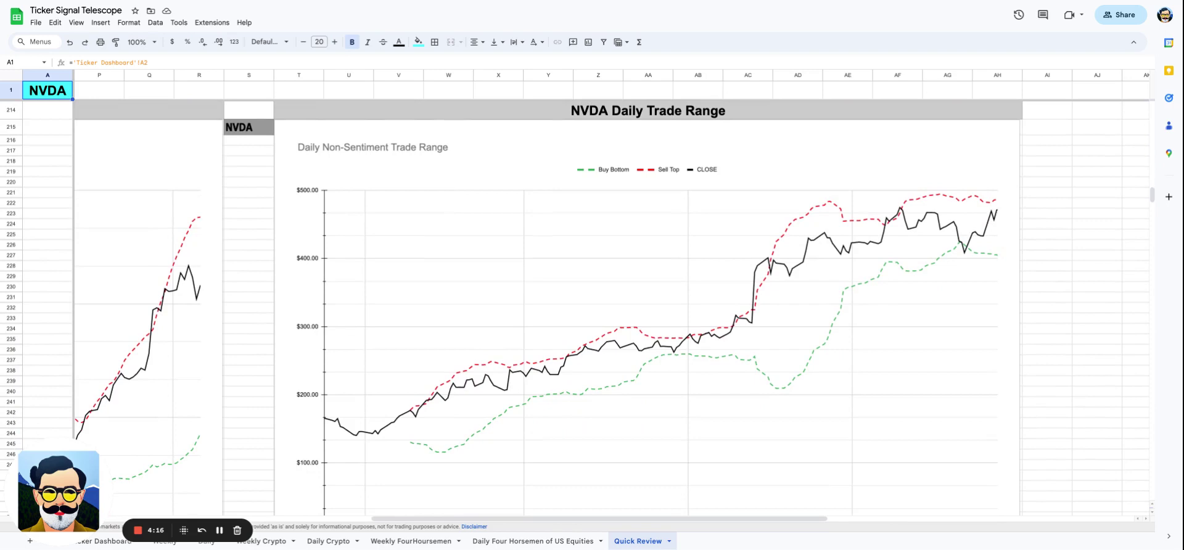
left_click(1002, 215)
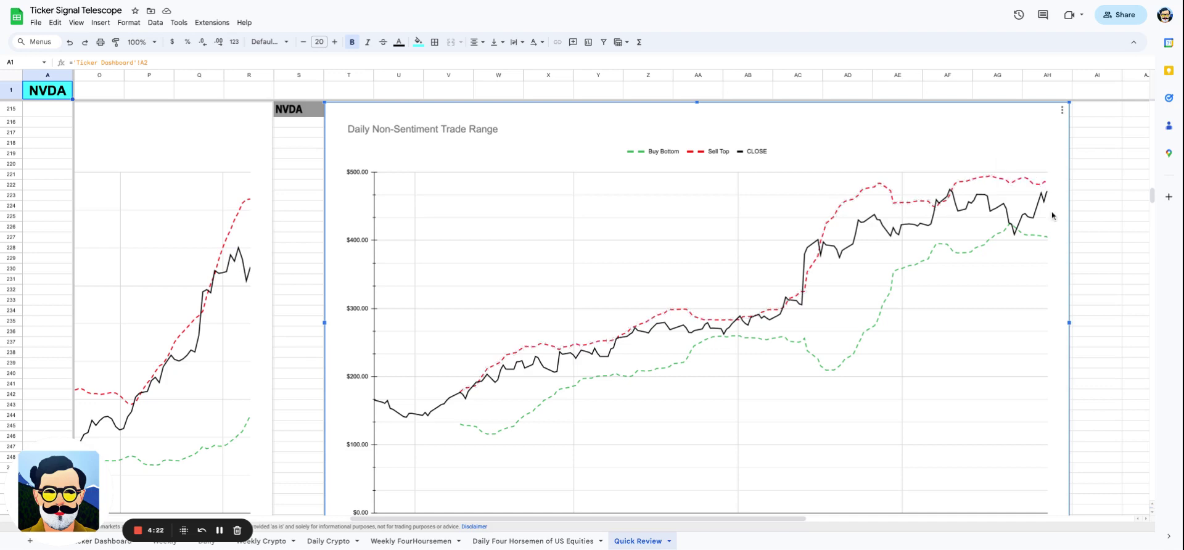
Check the latest Sell Top, Buy Bottom and Price points on the Weekly Non-Sentiment Trade Range chart
scroll(1050, 204, "left", 10)
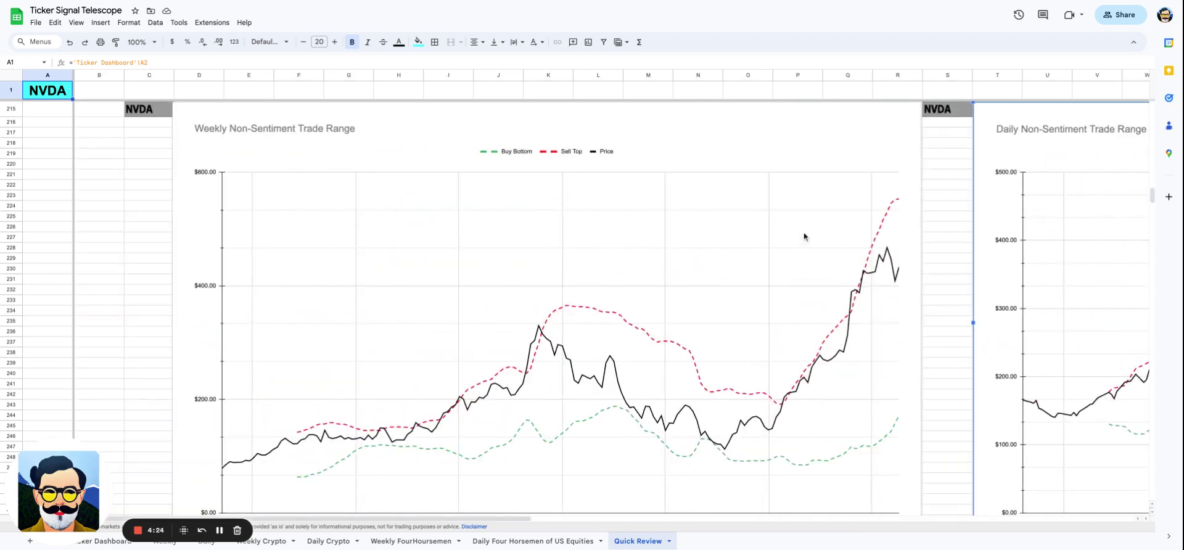
left_click(898, 271)
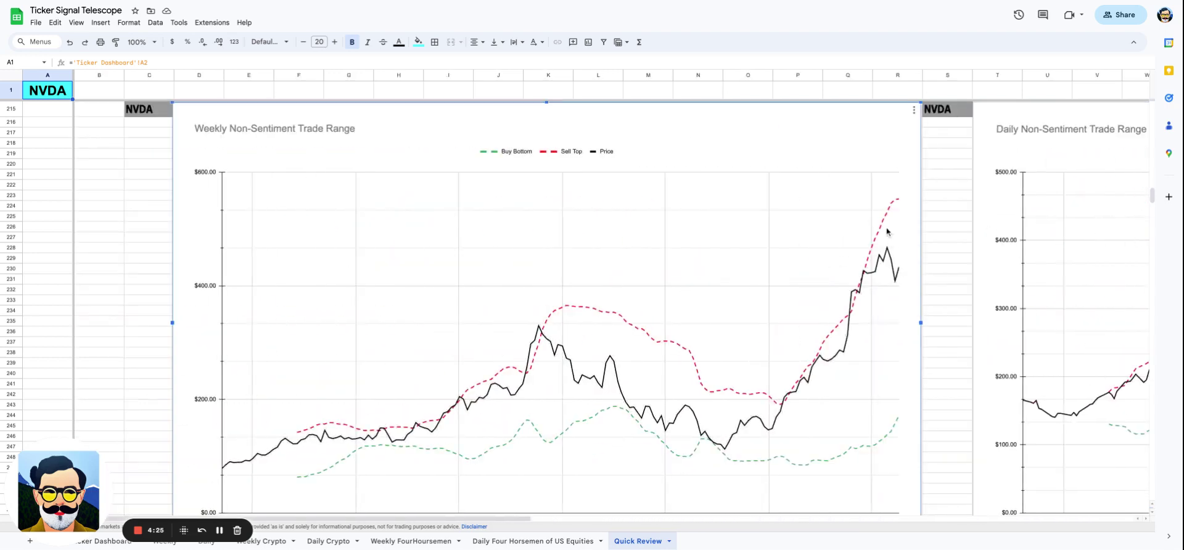
mouse_move(898, 199)
mouse_move(898, 417)
mouse_move(879, 256)
Review the NVDA Daily Volatility-Price Correlation chart again alongside the Daily Non-Sentiment Trade Range chart
scroll(876, 244, "right", 10)
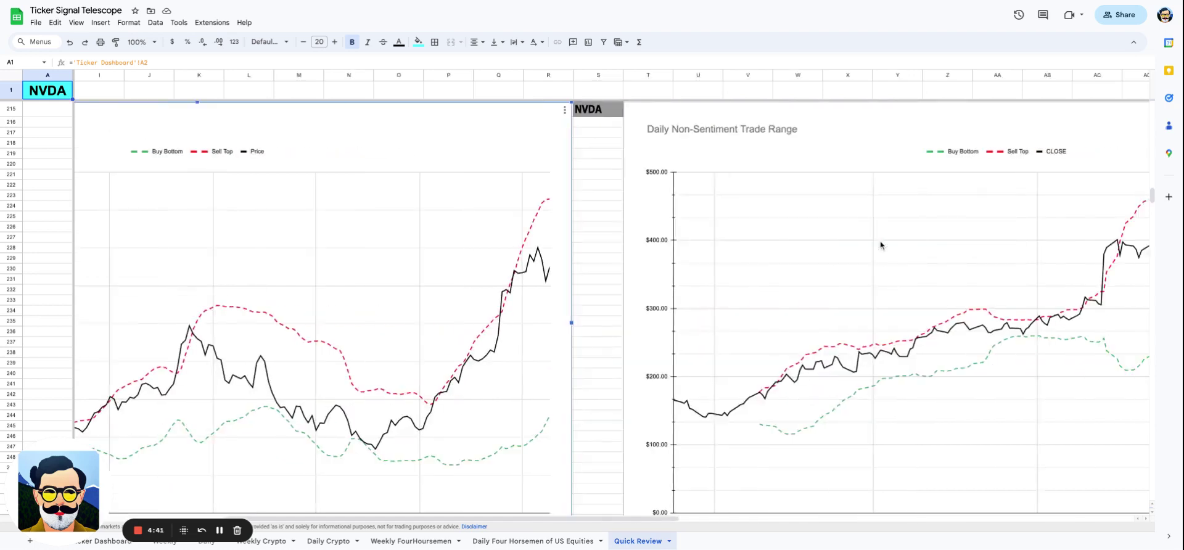
scroll(880, 245, "up", 20)
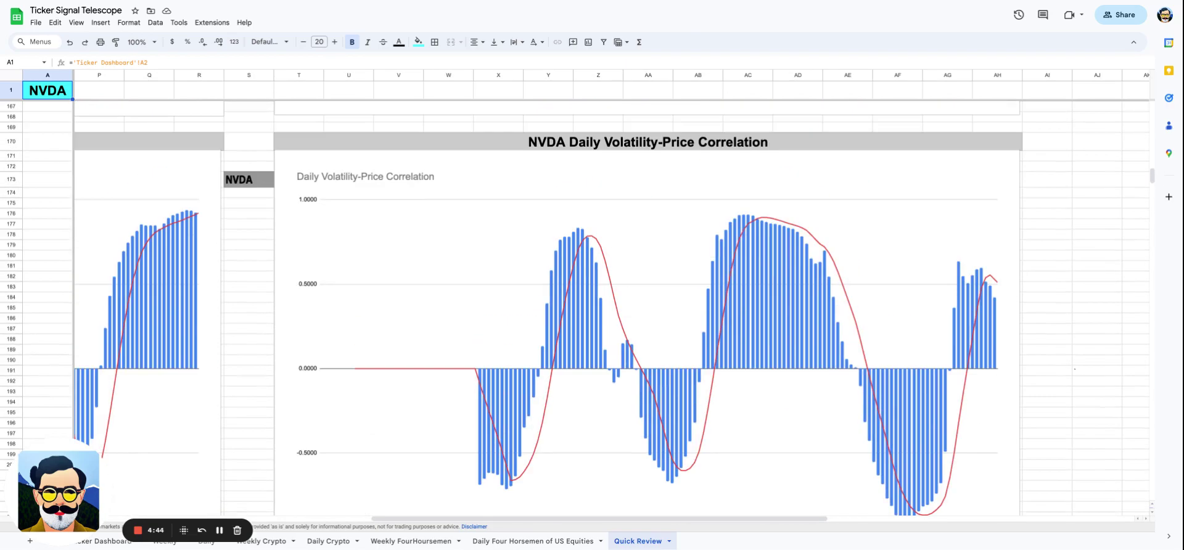
scroll(611, 308, "down", 20)
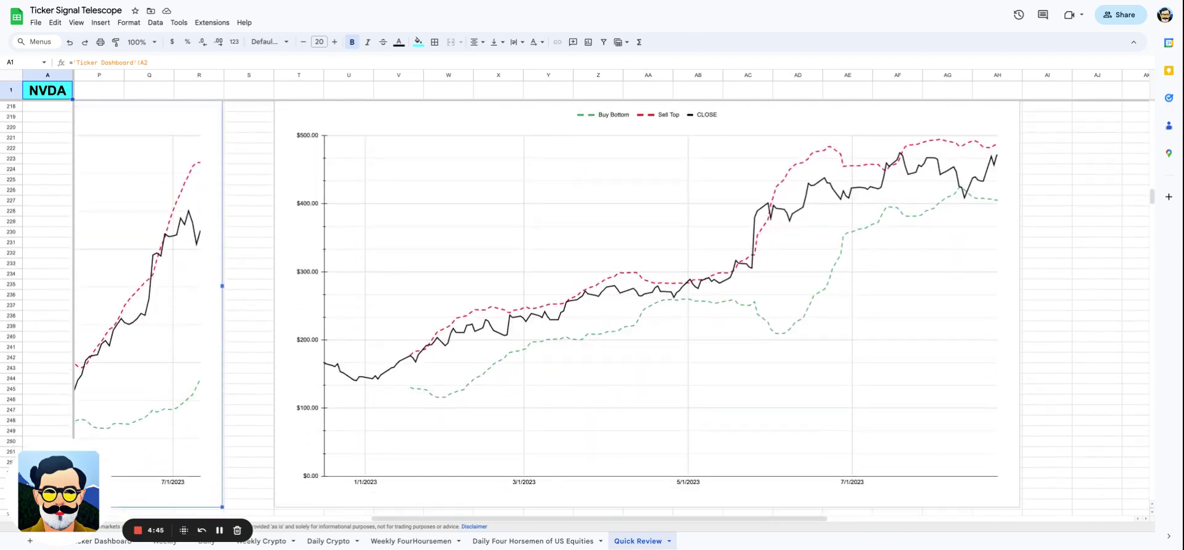
Compare the latest bars on the Daily ULTRA-FAST Sentiment Indicator with those on the Weekly ULTRA FAST Trend Indicator
scroll(610, 308, "down", 4)
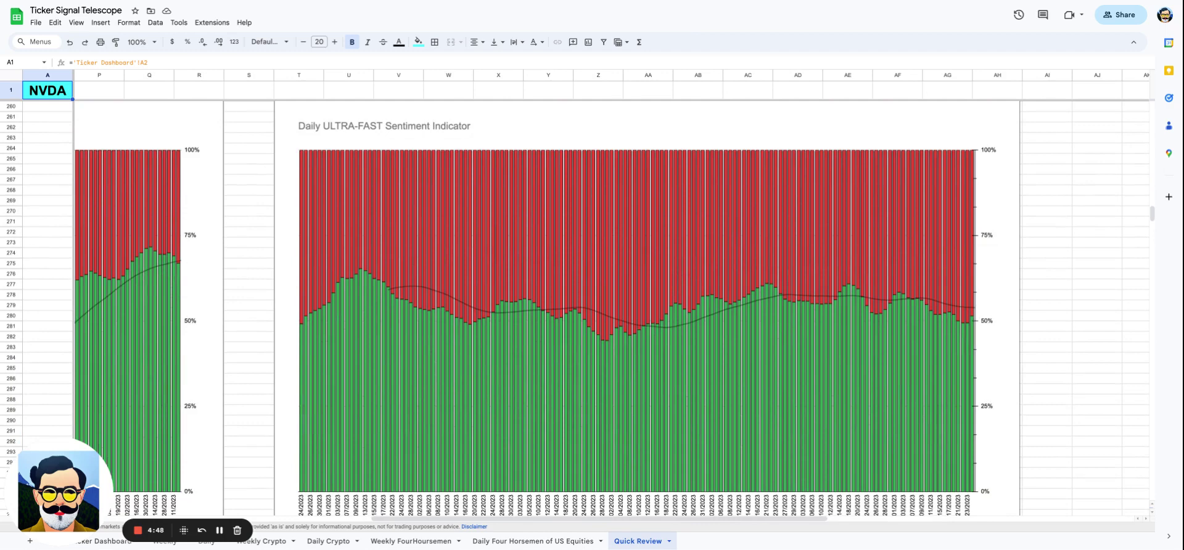
scroll(611, 308, "up", 1)
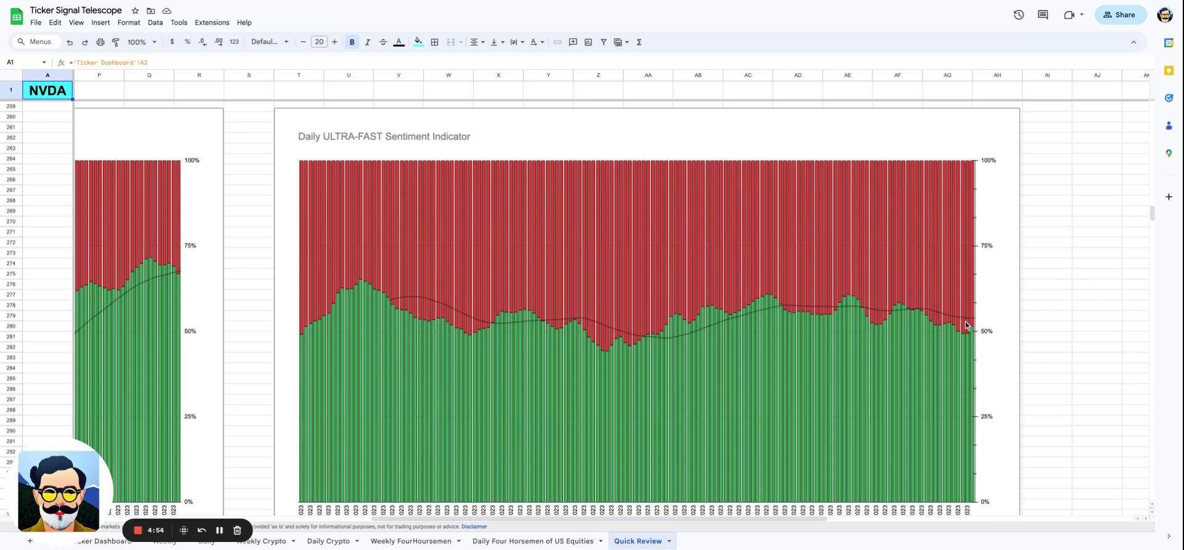
scroll(964, 321, "left", 10)
left_click(875, 282)
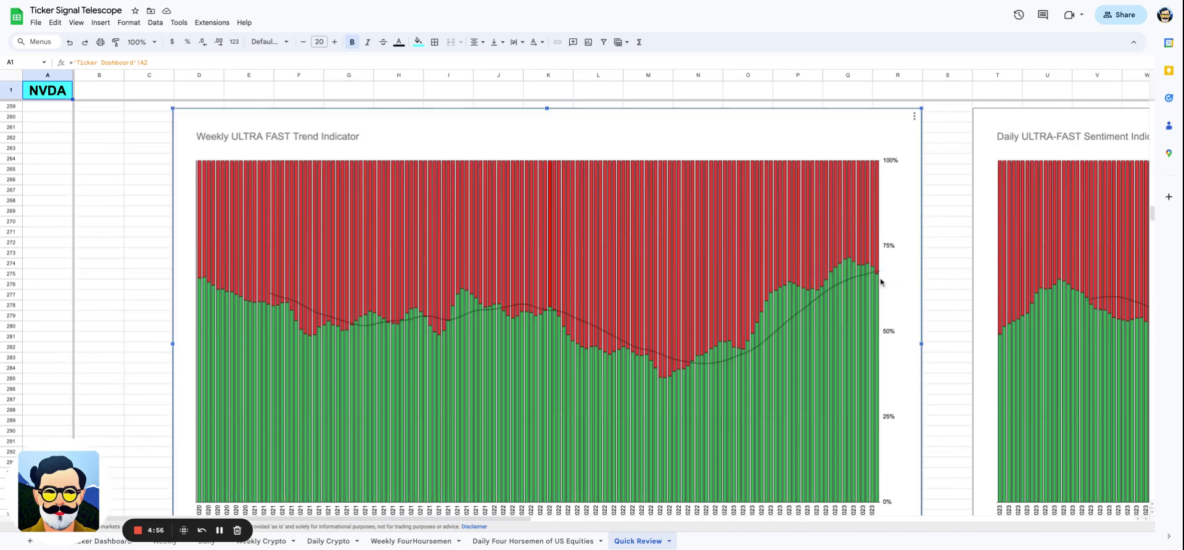
mouse_move(878, 286)
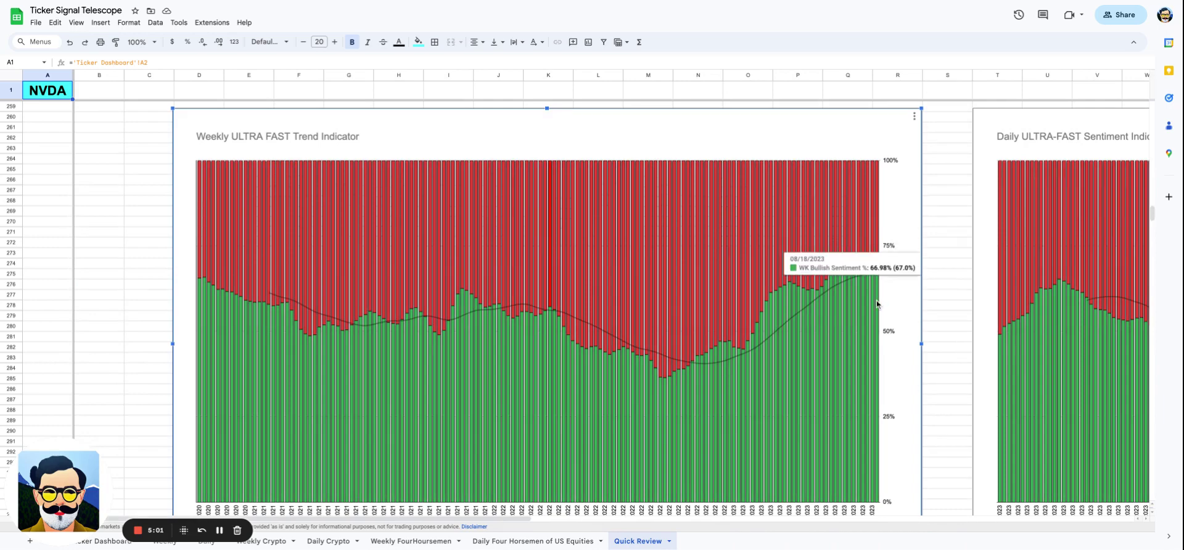
Bring up the New Highs Newsletter banner and its subscribe link below the daily ultra-fast sentiment chart
scroll(877, 303, "right", 12)
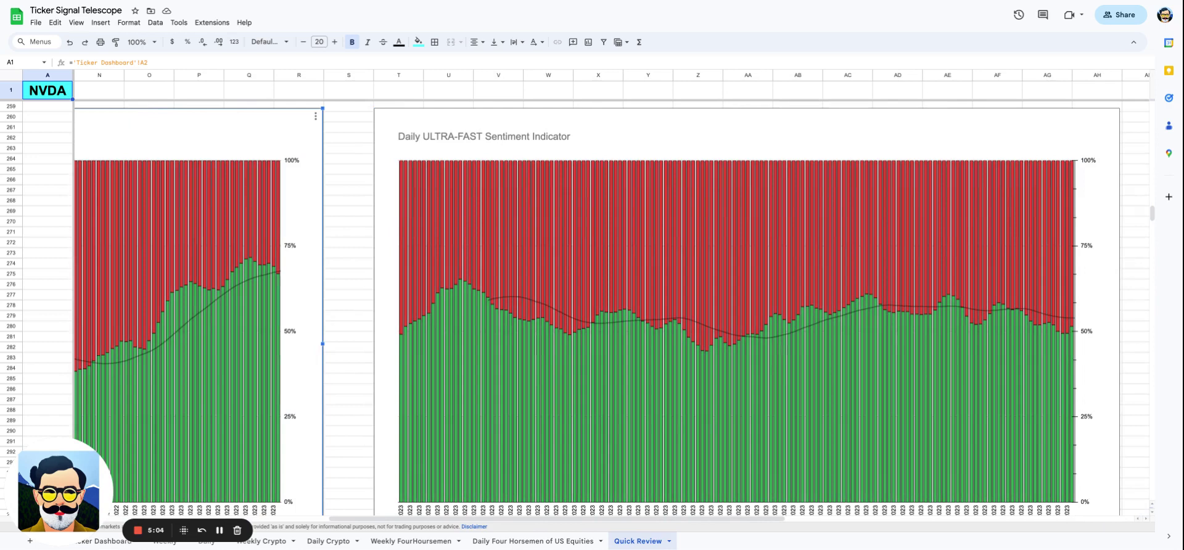
scroll(592, 308, "down", 10)
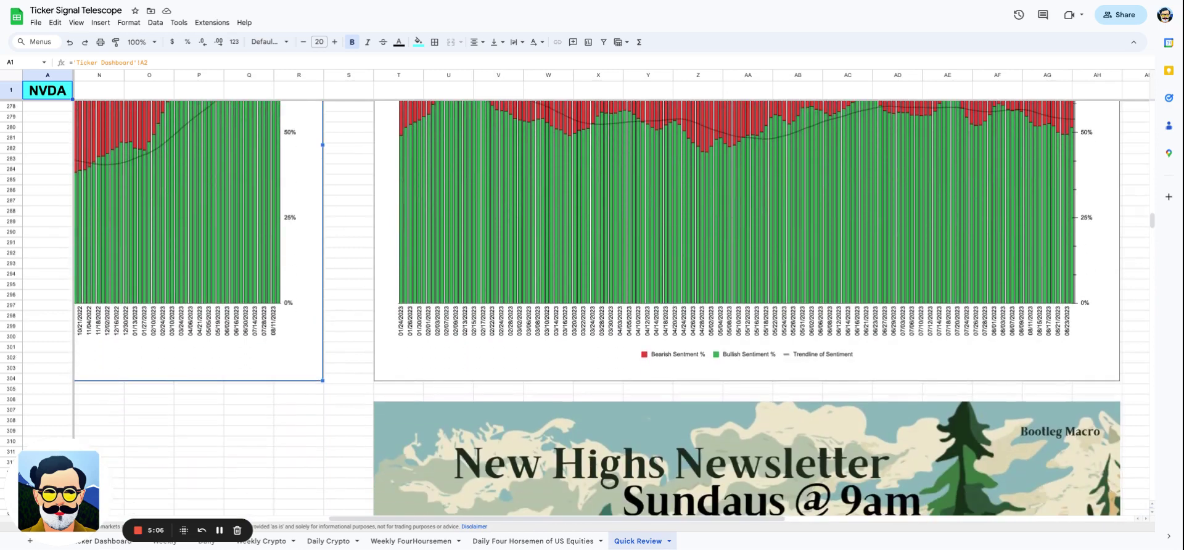
scroll(598, 309, "right", 1)
scroll(598, 308, "down", 1)
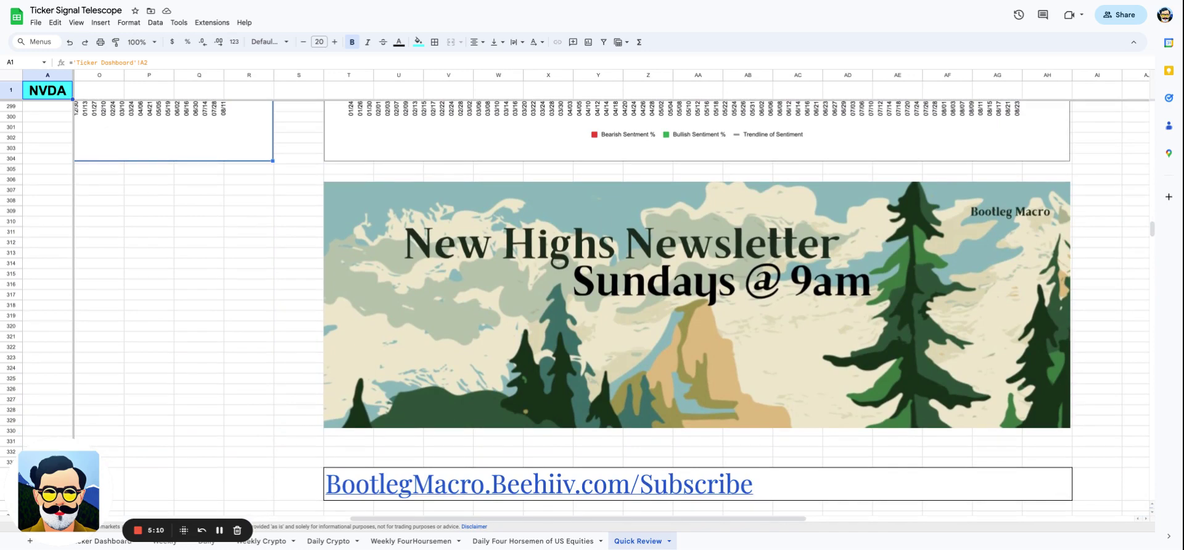
scroll(592, 308, "down", 2)
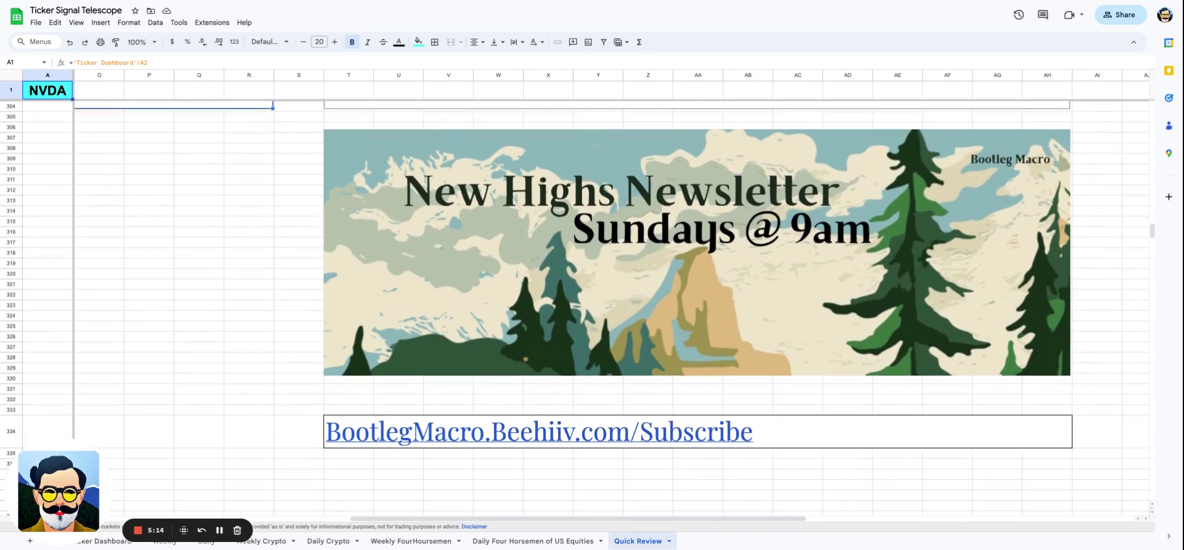